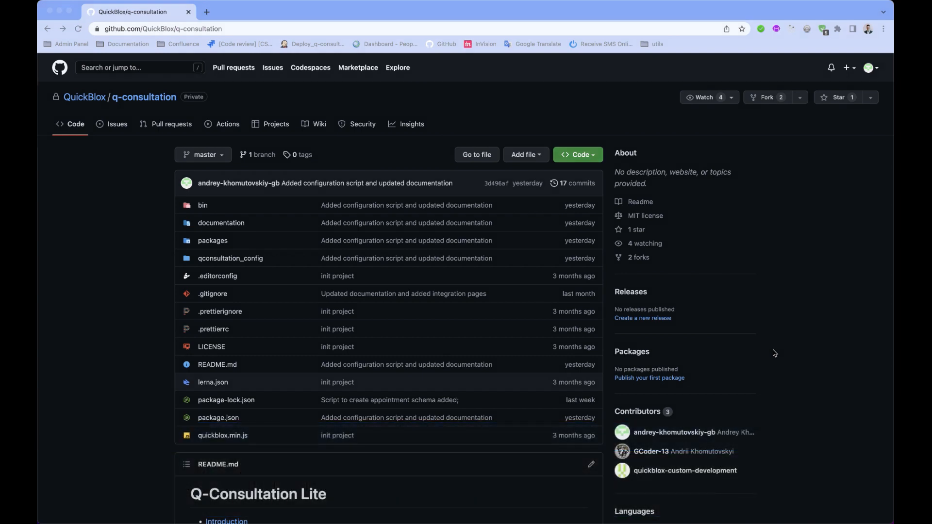
# - Scroll down through the q-consultation README on the repository page
pyautogui.scroll(-1, 775, 353)
pyautogui.scroll(-4, 775, 354)
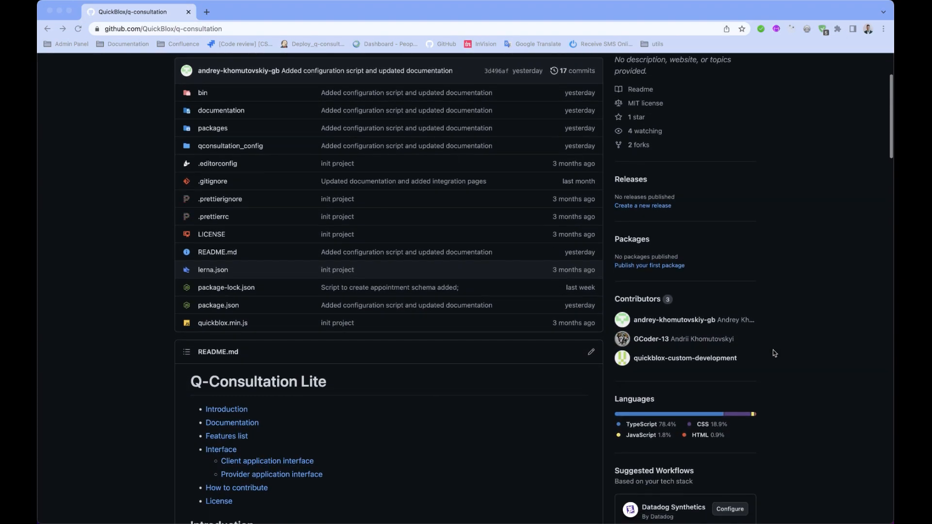
pyautogui.scroll(-5, 775, 353)
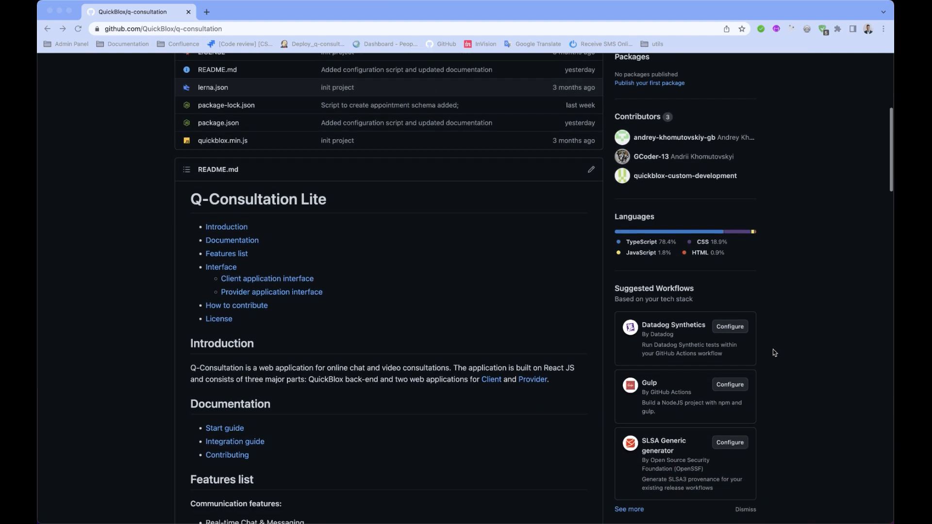
pyautogui.scroll(-6, 775, 353)
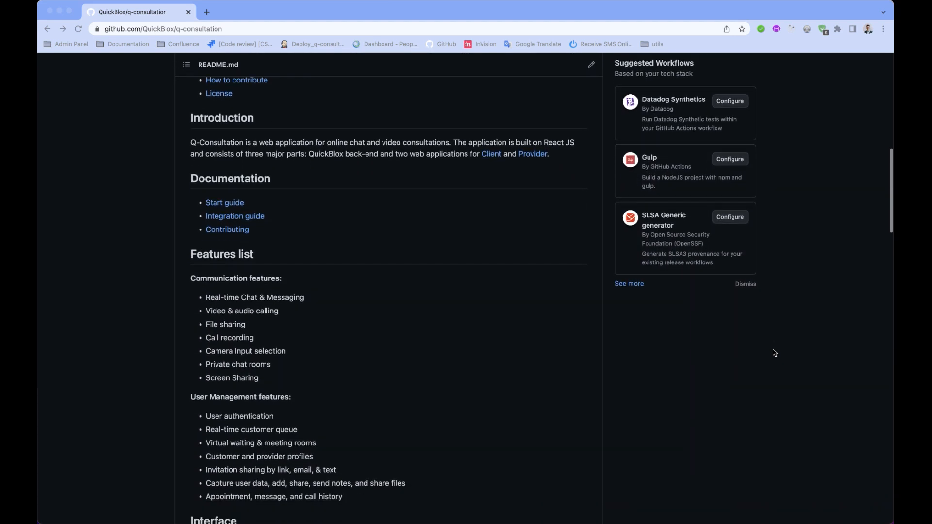
pyautogui.scroll(-6, 775, 353)
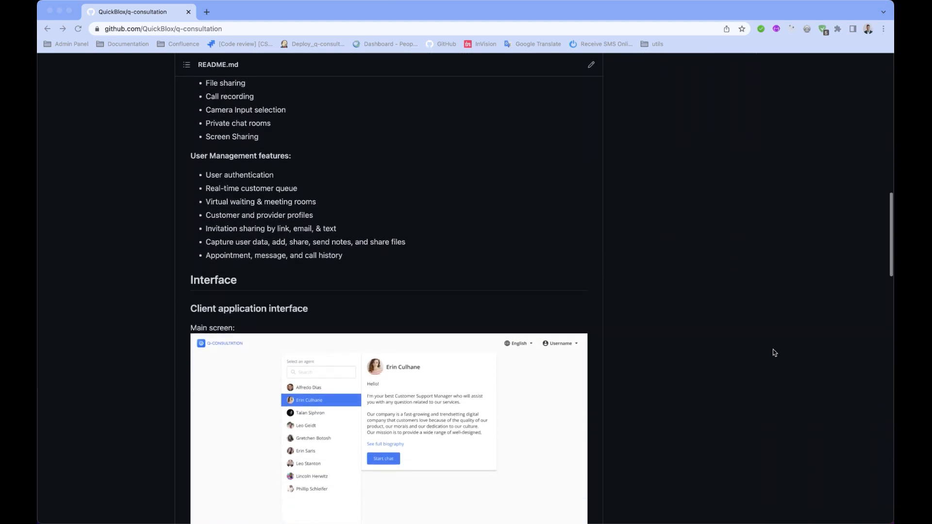
pyautogui.scroll(-5, 775, 353)
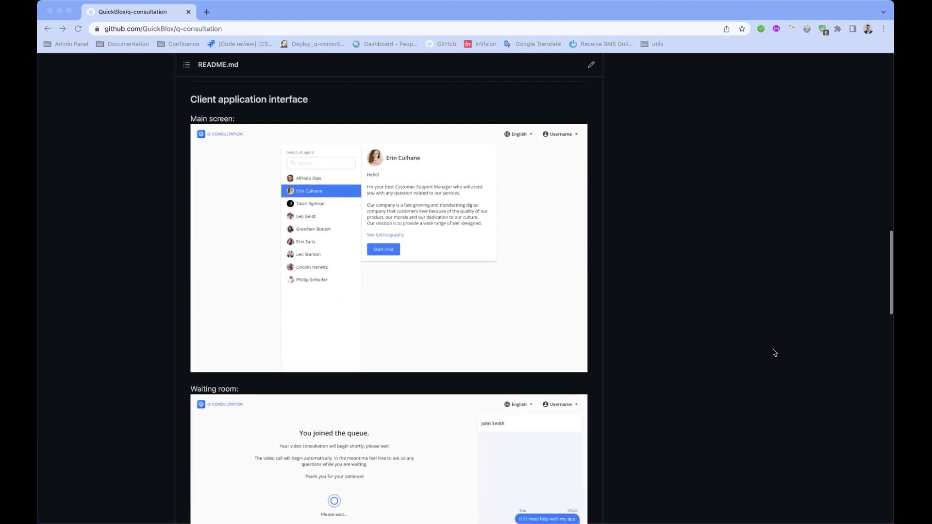
pyautogui.scroll(-8, 775, 353)
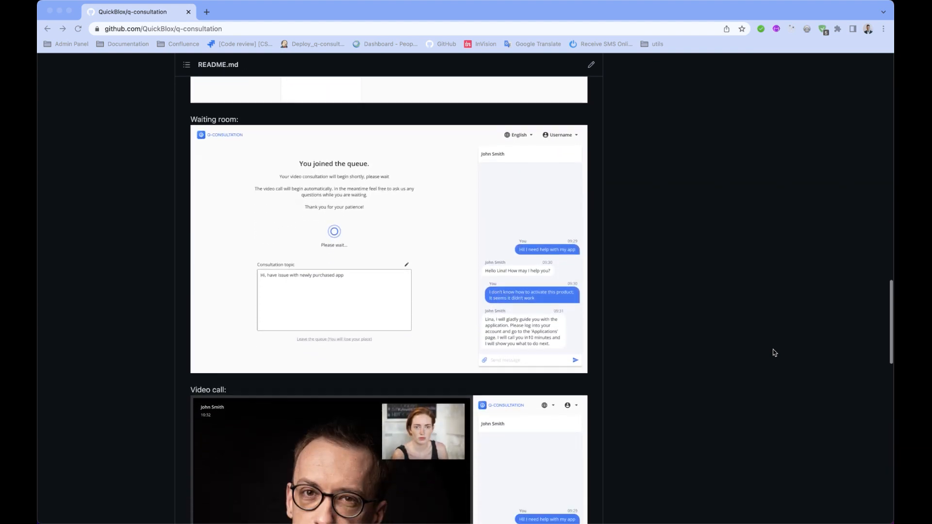
pyautogui.scroll(-11, 775, 353)
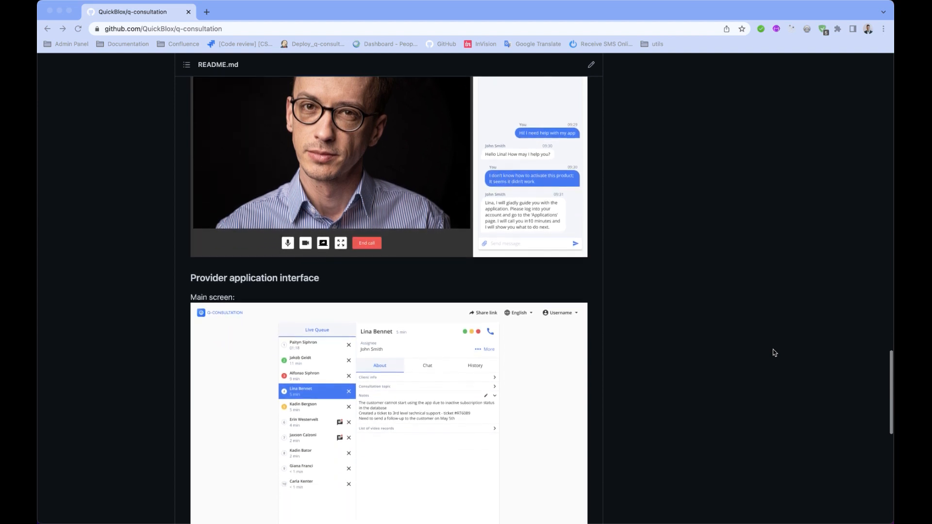
pyautogui.scroll(-9, 775, 353)
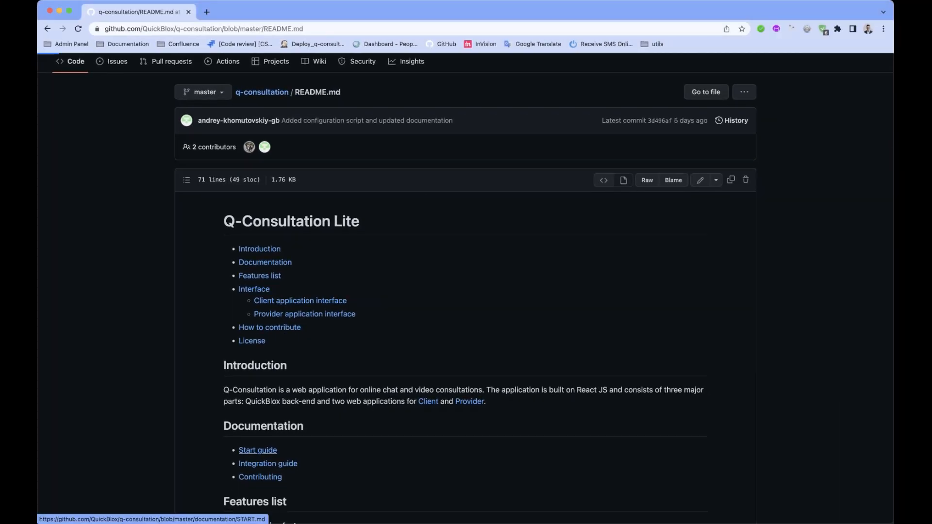
# - Read through START.md from the Start guide link, then return to the repository window
pyautogui.click(257, 447)
pyautogui.scroll(-10, 465, 291)
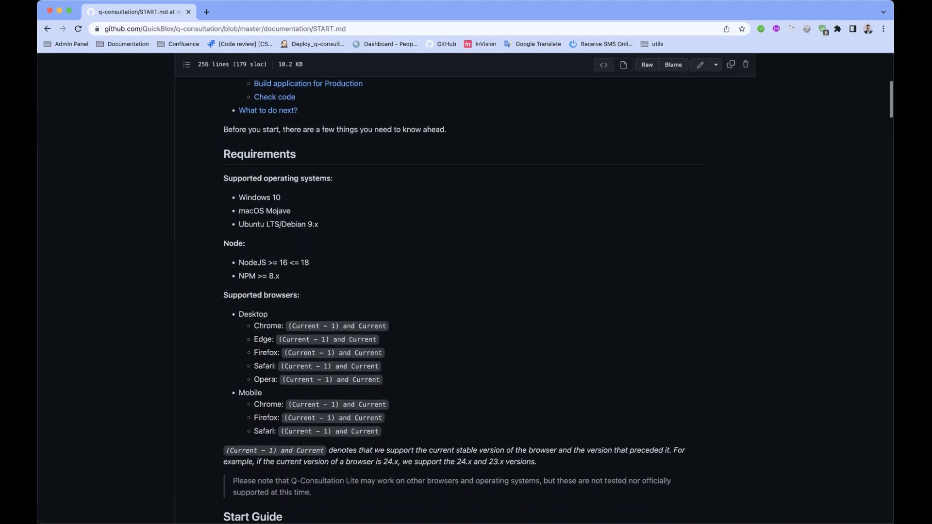
pyautogui.scroll(-17, 465, 292)
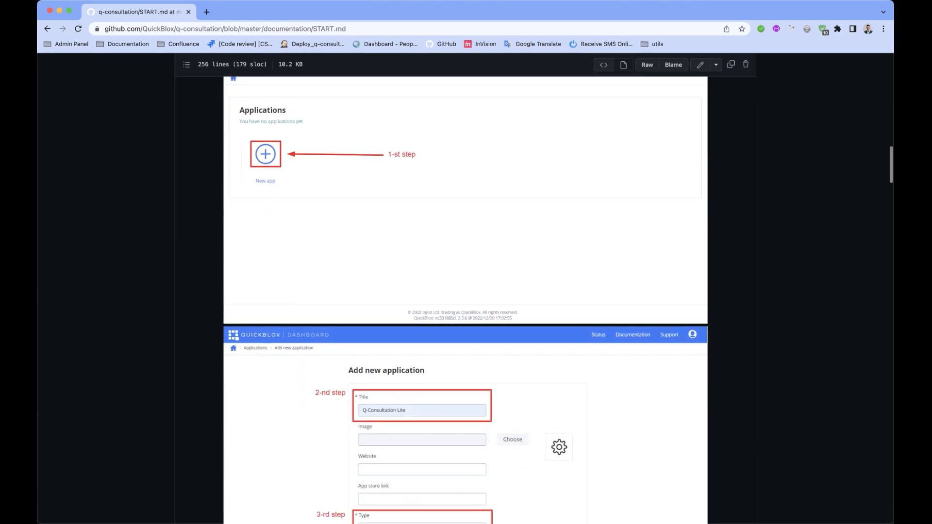
pyautogui.scroll(-15, 465, 292)
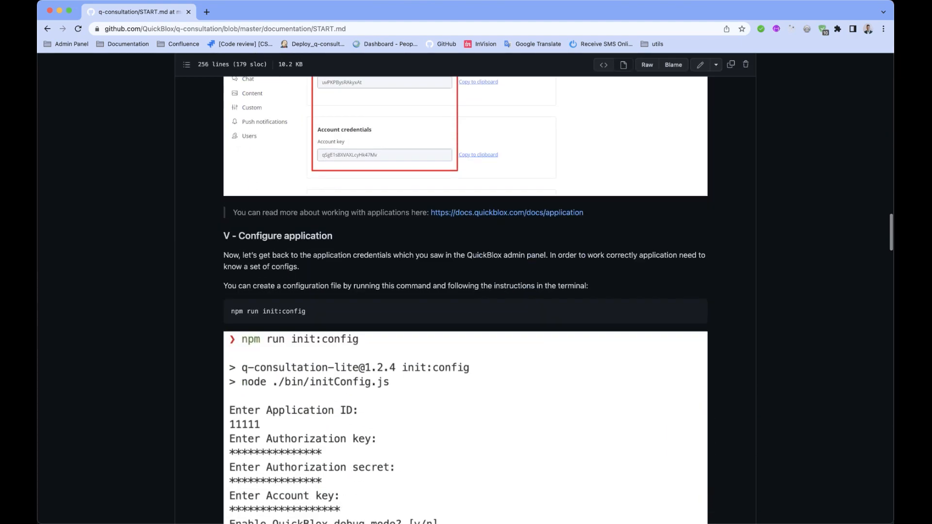
pyautogui.scroll(-15, 466, 291)
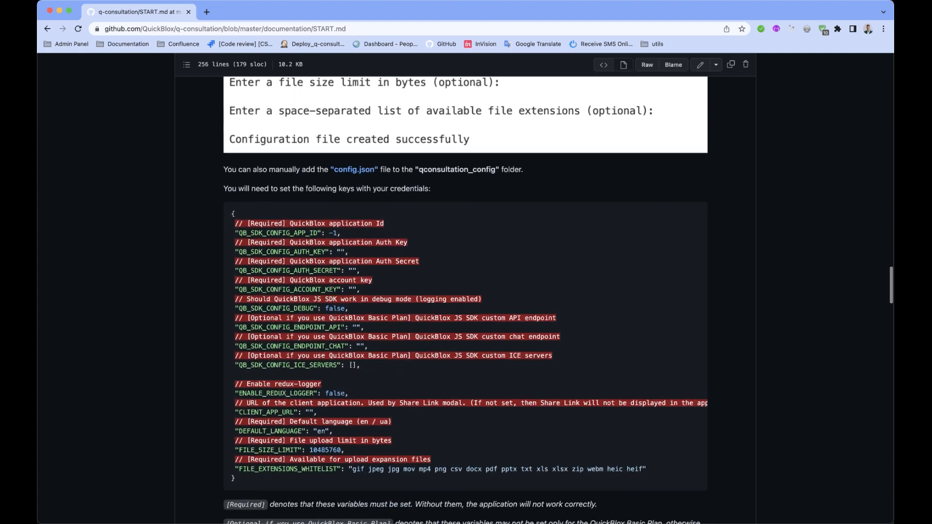
pyautogui.scroll(-15, 465, 291)
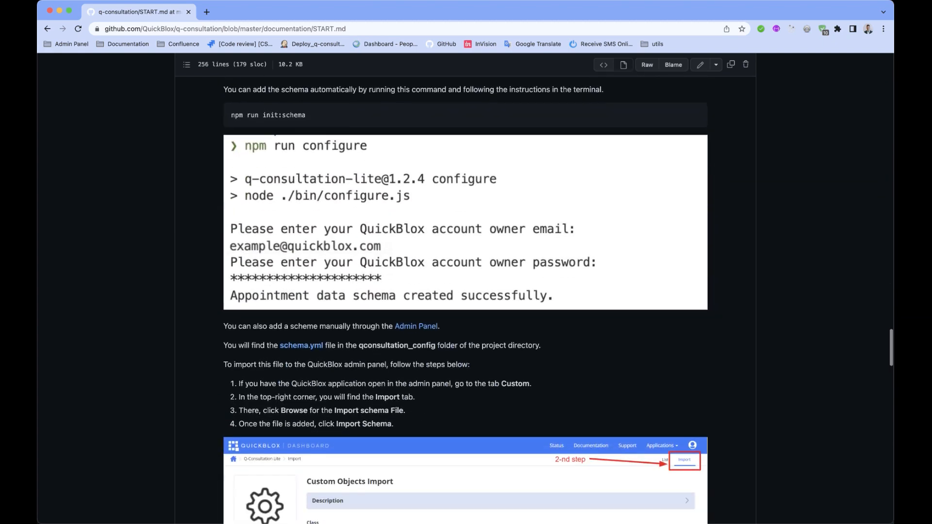
pyautogui.scroll(-15, 465, 291)
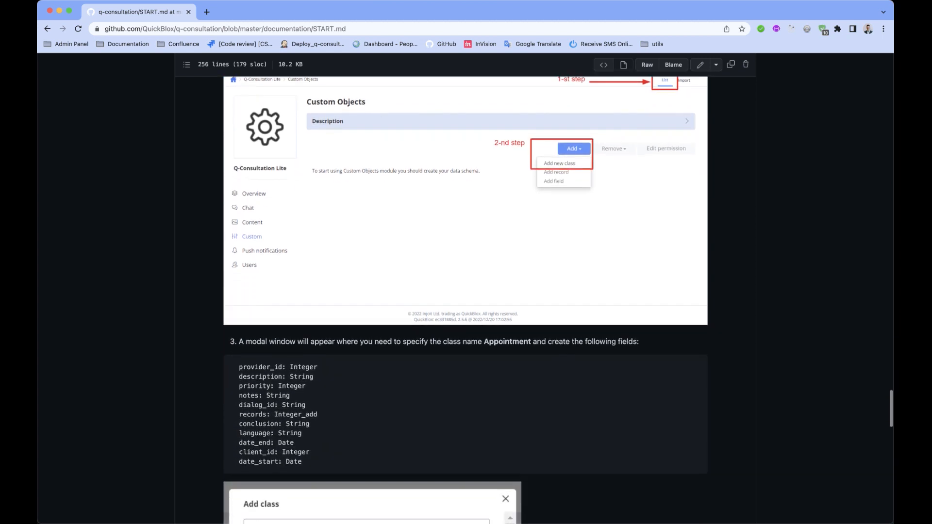
pyautogui.scroll(-15, 465, 292)
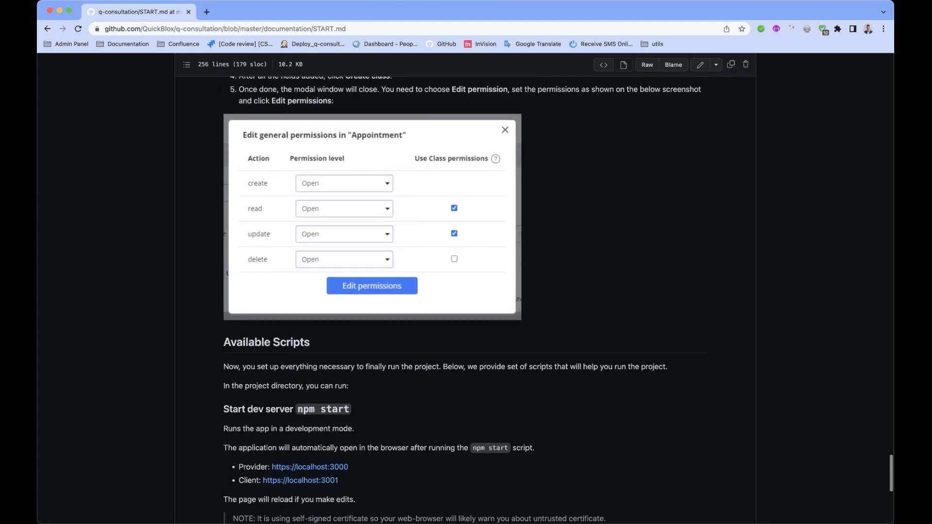
pyautogui.scroll(-5, 465, 291)
pyautogui.hotkey('ctrl', 'Right')
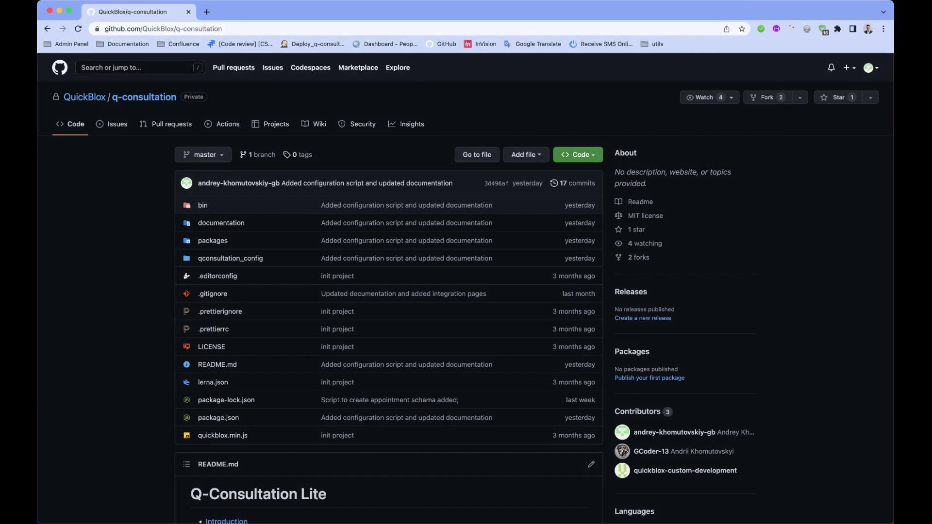
# - Fork the q-consultation repository into your personal account
pyautogui.click(578, 155)
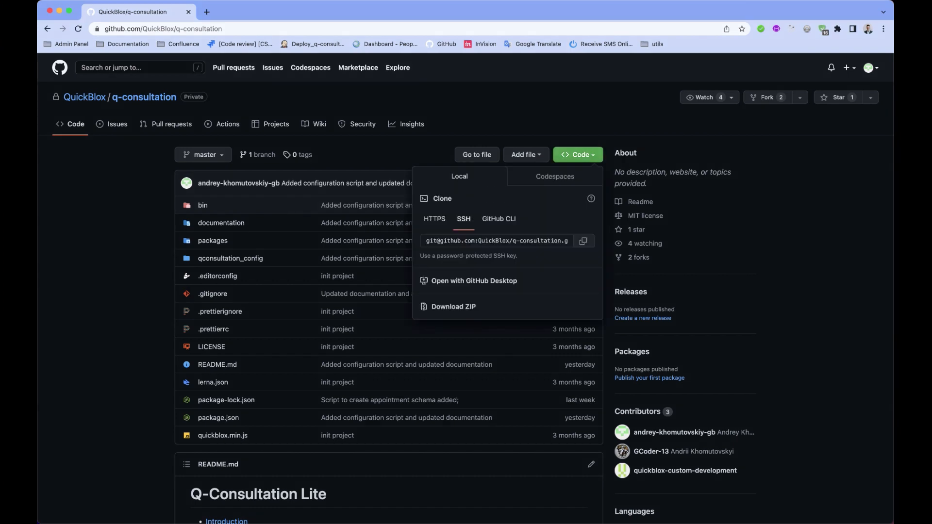
pyautogui.click(578, 155)
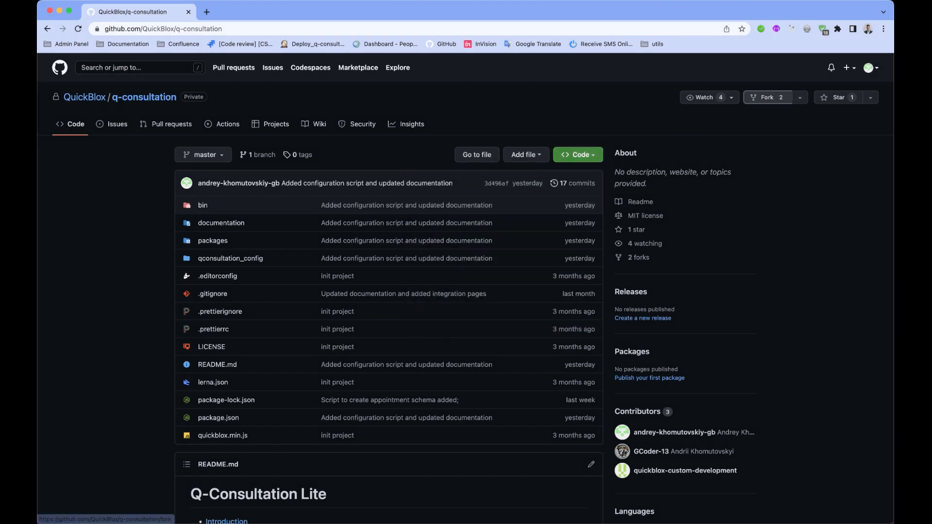
pyautogui.click(766, 97)
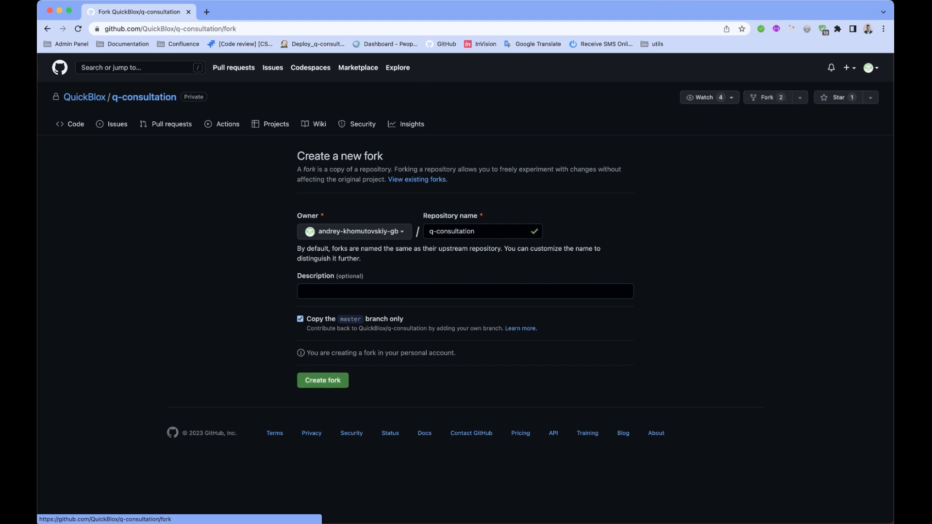
pyautogui.click(323, 381)
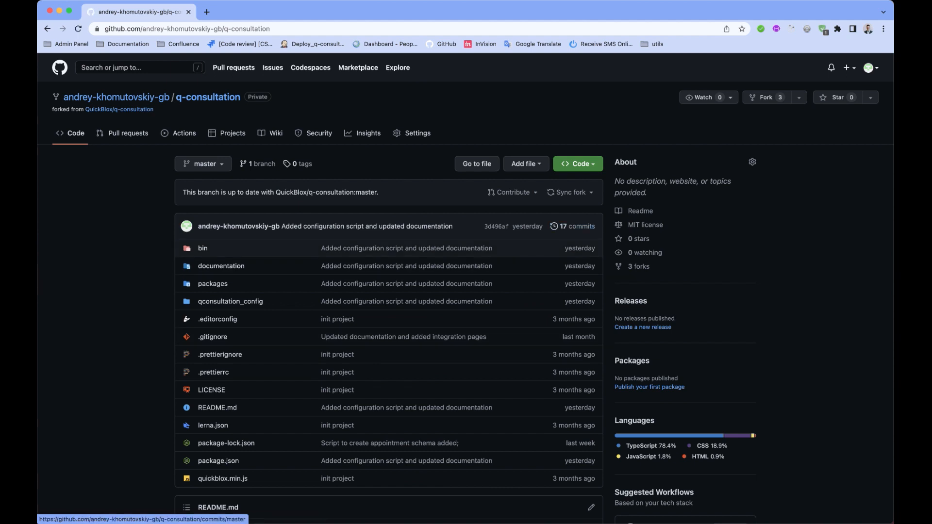
# - Copy the new fork's SSH clone URL from Code > Local > SSH
pyautogui.click(577, 164)
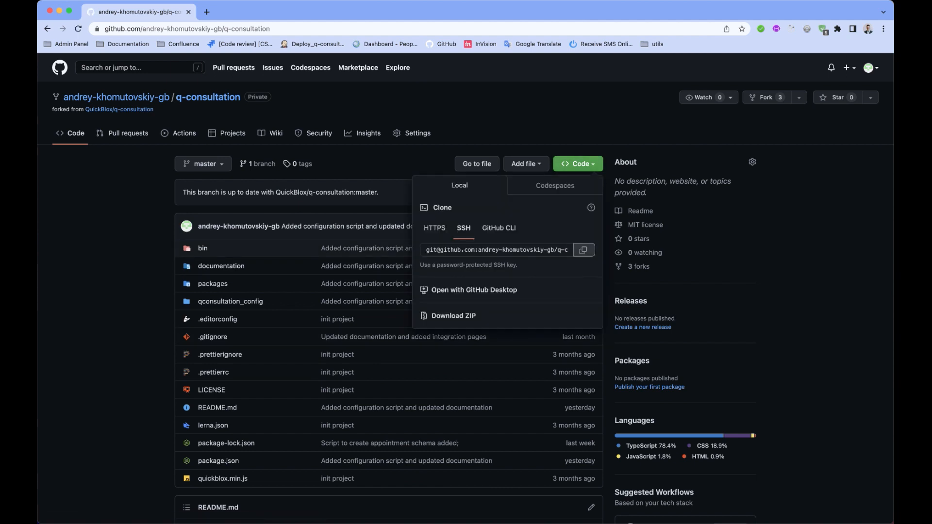
pyautogui.click(584, 249)
pyautogui.hotkey('ctrl', 'Right')
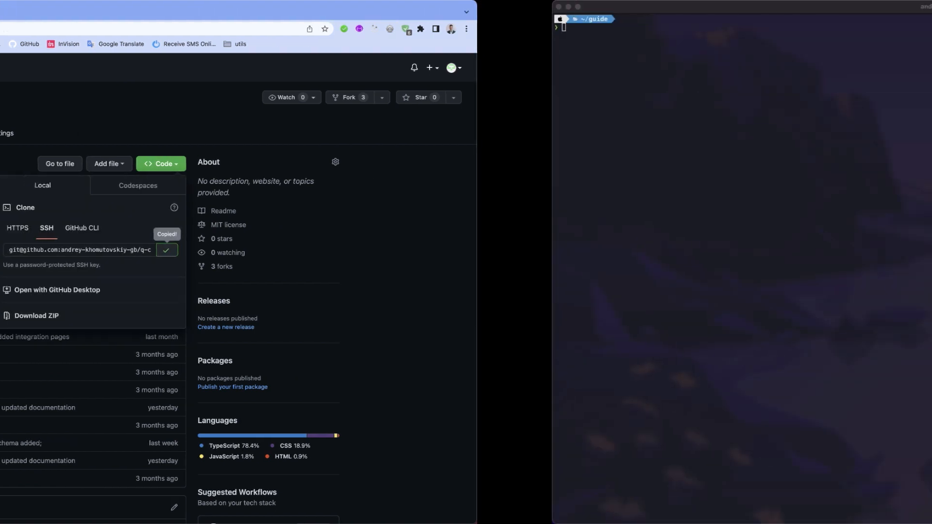
# - Clone the fork over SSH into ~/guide, then open q-consultation in VS Code
pyautogui.write('git clone')
pyautogui.press('super+v')
pyautogui.press('Return')
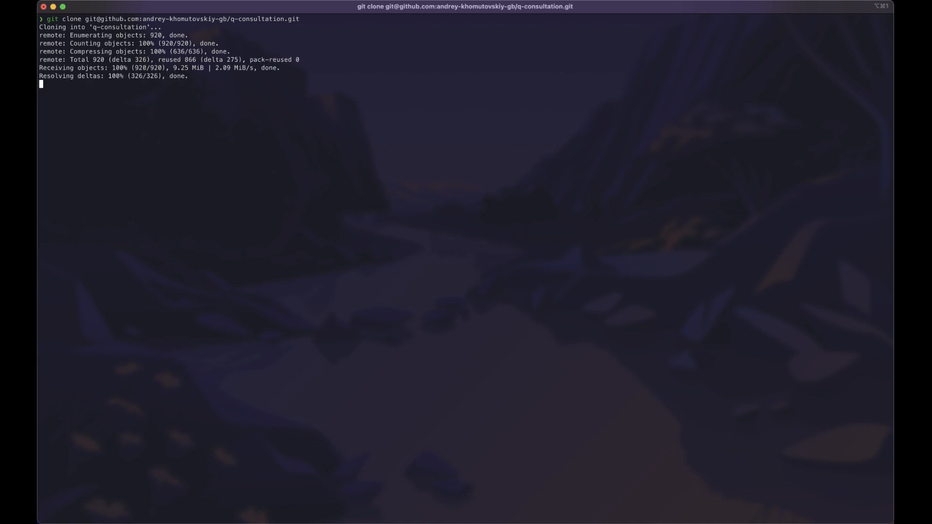
pyautogui.hotkey('ctrl', 'Left')
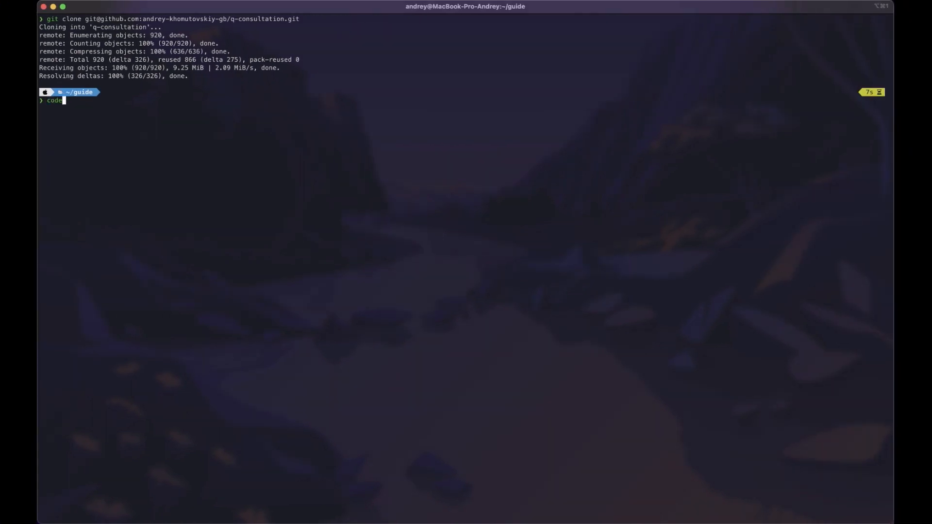
pyautogui.write('q-consultation/')
pyautogui.press('Return')
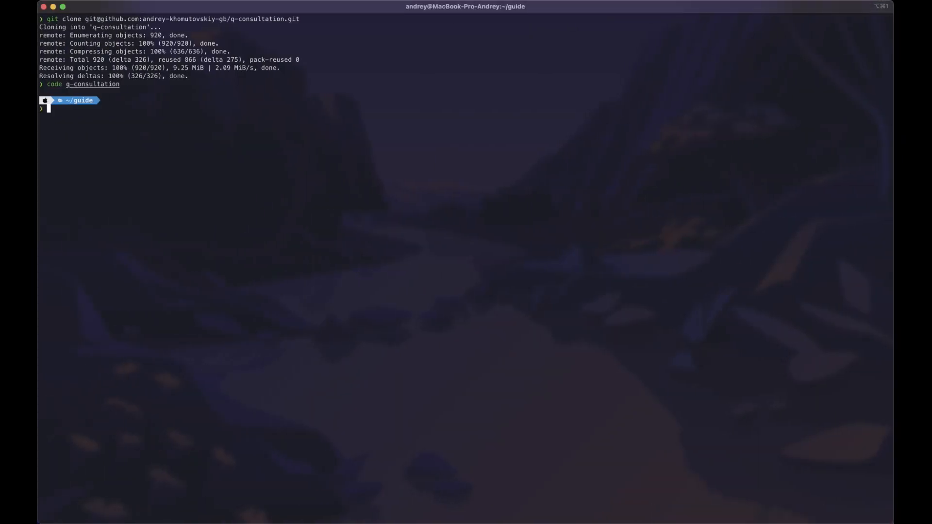
# - Change into the q-consultation folder and install its dependencies with npm i
pyautogui.write('cd q')
pyautogui.press('Tab')
pyautogui.press('Return')
pyautogui.write('npm i')
pyautogui.press('Return')
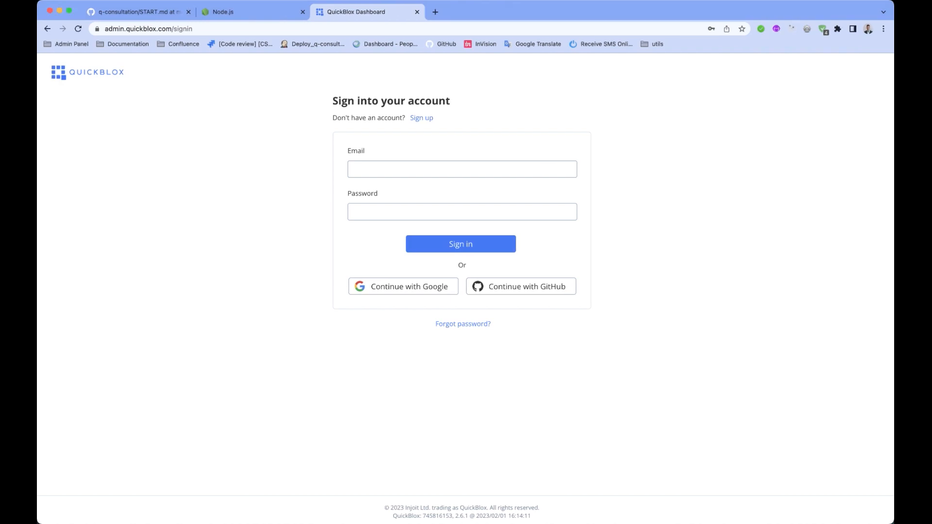
# - Sign in to the QuickBlox Dashboard with the account e-mail and password, declining to save the password
pyautogui.click(462, 169)
pyautogui.write('andrey.')
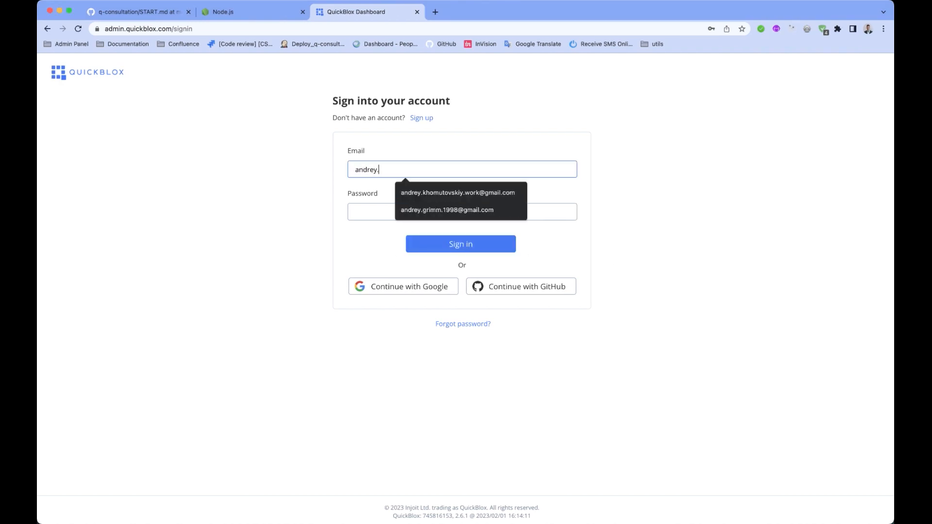
pyautogui.press('Down')
pyautogui.press('Return')
pyautogui.press('Tab')
pyautogui.write('••')
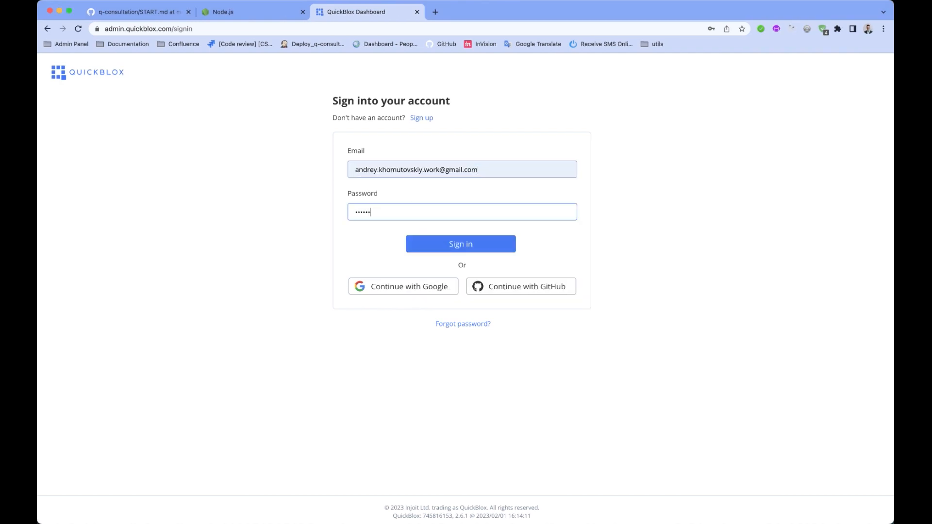
pyautogui.write('••••••••••')
pyautogui.press('Return')
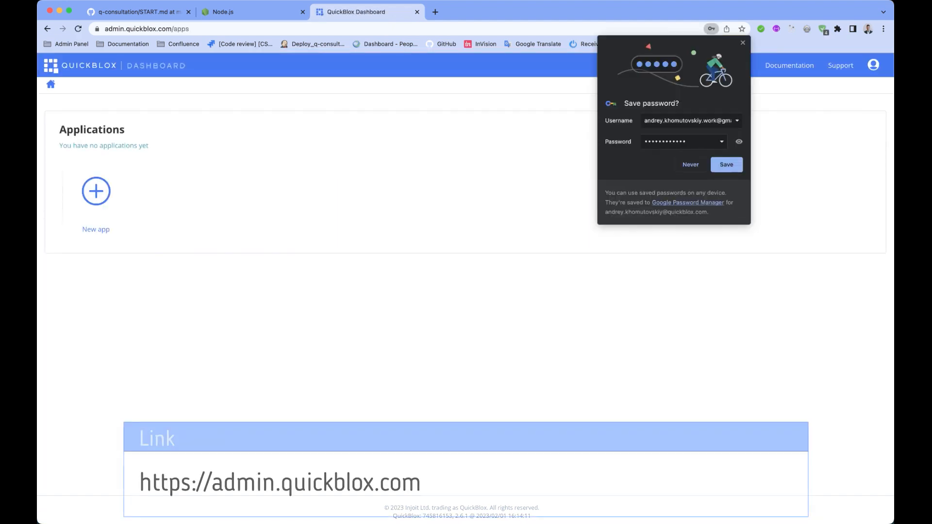
pyautogui.press('Escape')
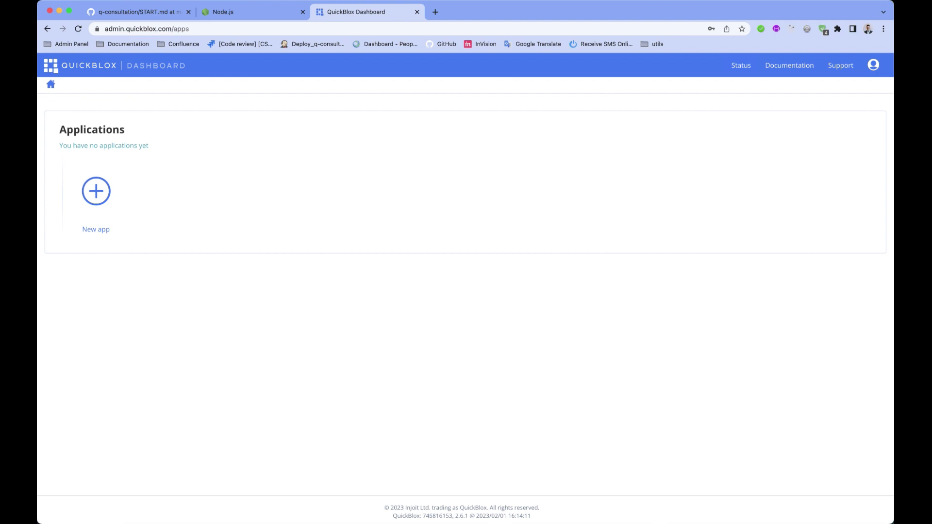
# - Create a new app titled 'Q-Consultation Lite' with application type Other
pyautogui.click(96, 191)
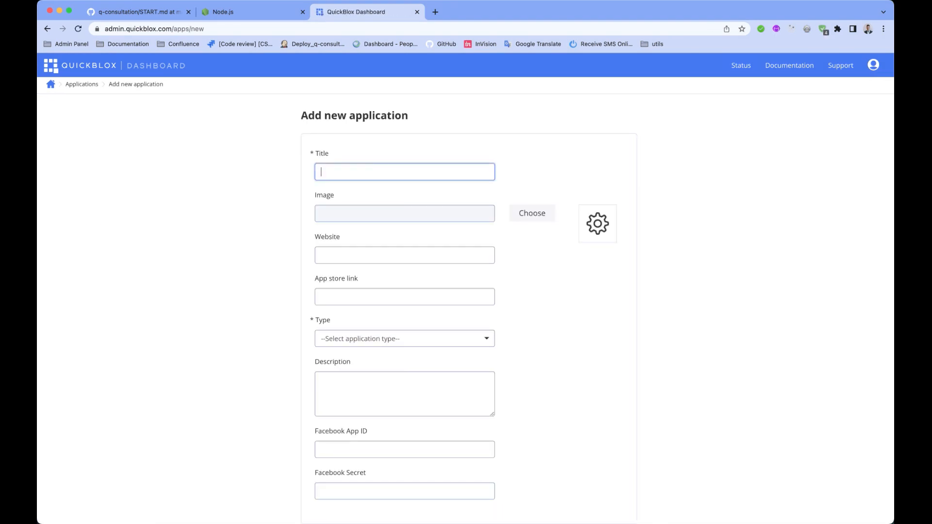
pyautogui.write('Q')
pyautogui.press('Down')
pyautogui.press('Return')
pyautogui.write('Lite')
pyautogui.click(404, 339)
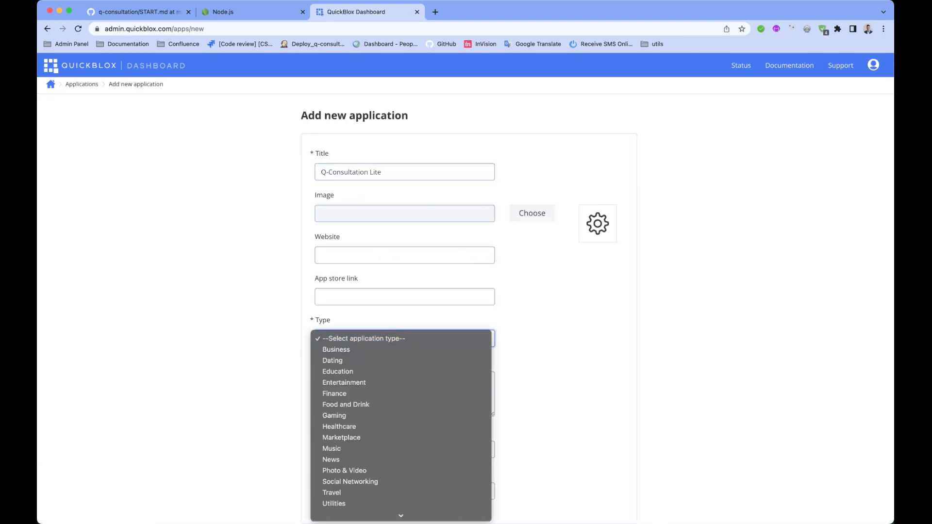
pyautogui.click(369, 514)
pyautogui.scroll(-2, 465, 311)
pyautogui.click(530, 453)
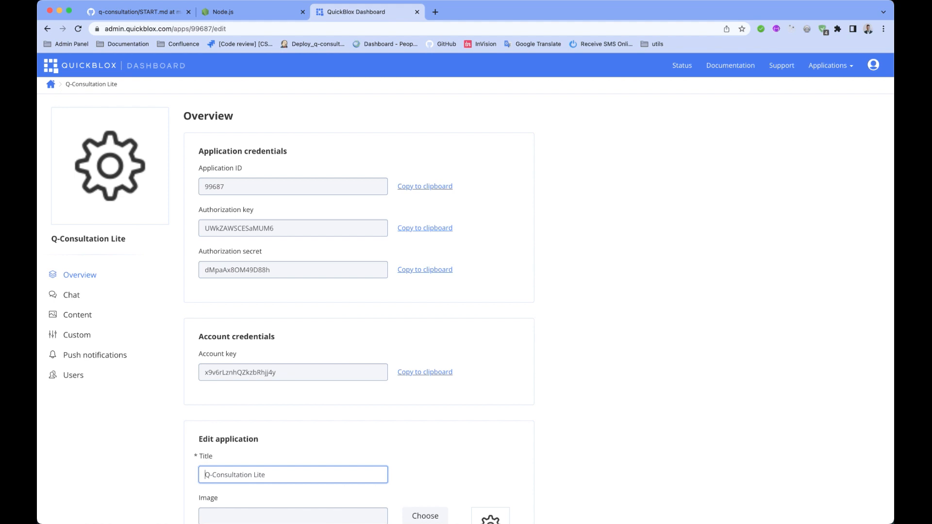
# - In VS Code, expand qconsultation_config and open config.json
pyautogui.press('super+Tab')
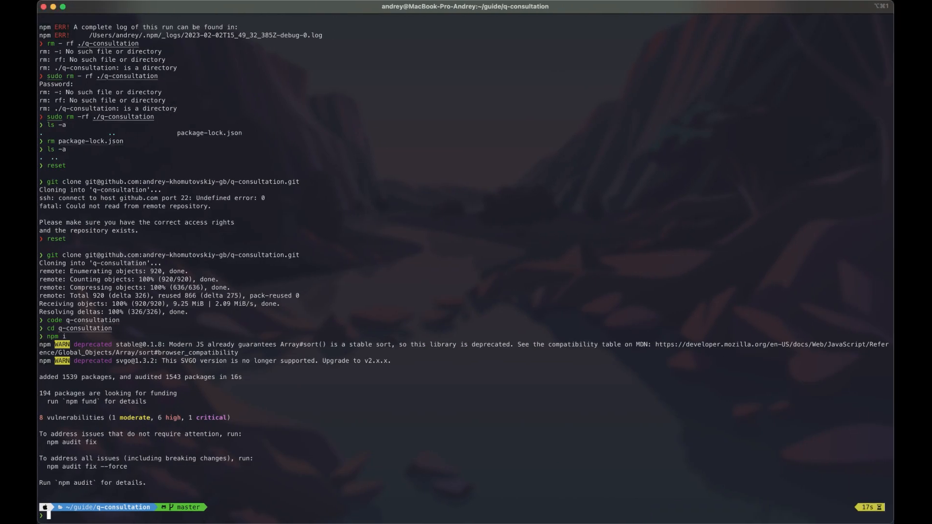
pyautogui.hotkey('ctrl', 'Right')
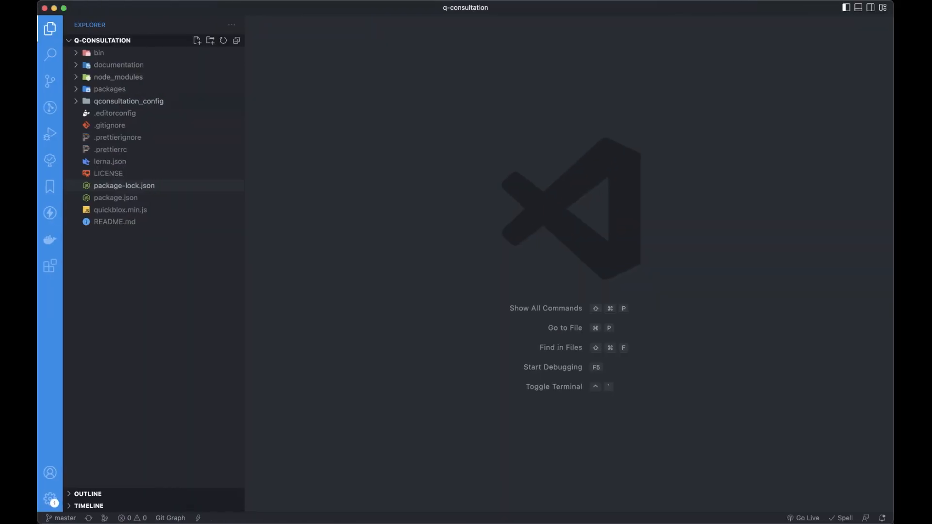
pyautogui.click(128, 101)
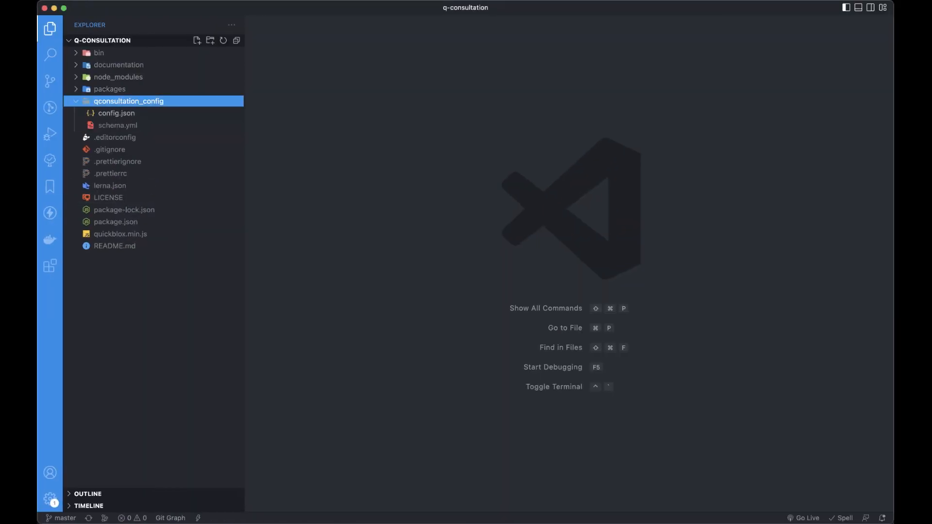
pyautogui.doubleClick(117, 113)
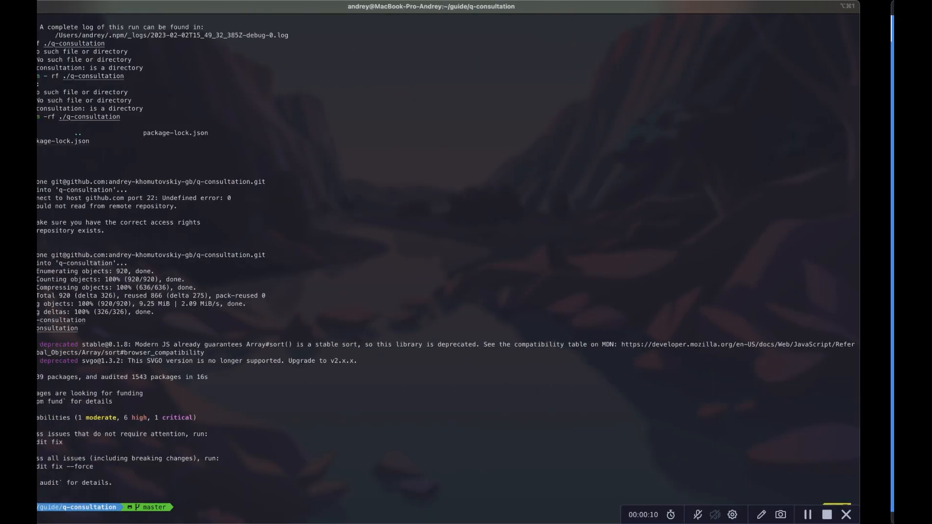
# - Run npm run init:config and enter the Application ID copied from the dashboard
pyautogui.write('npm')
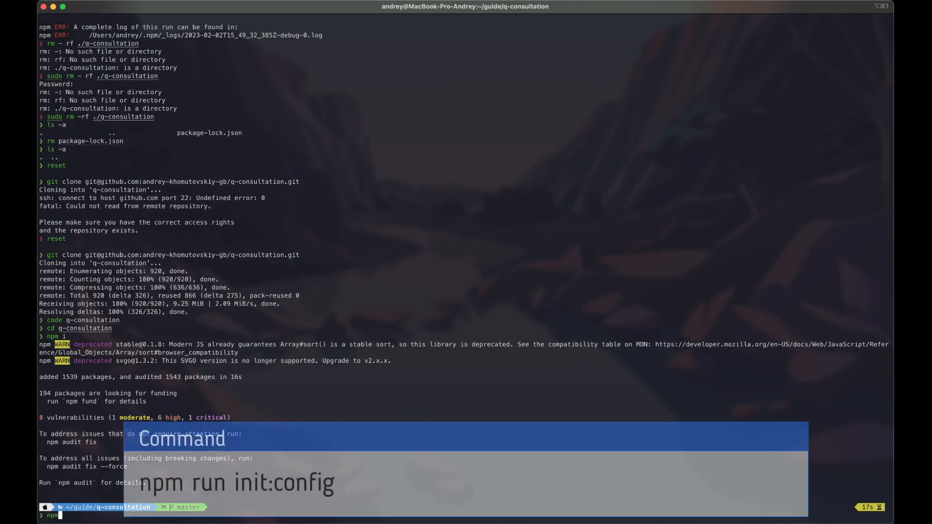
pyautogui.write(' run init:config')
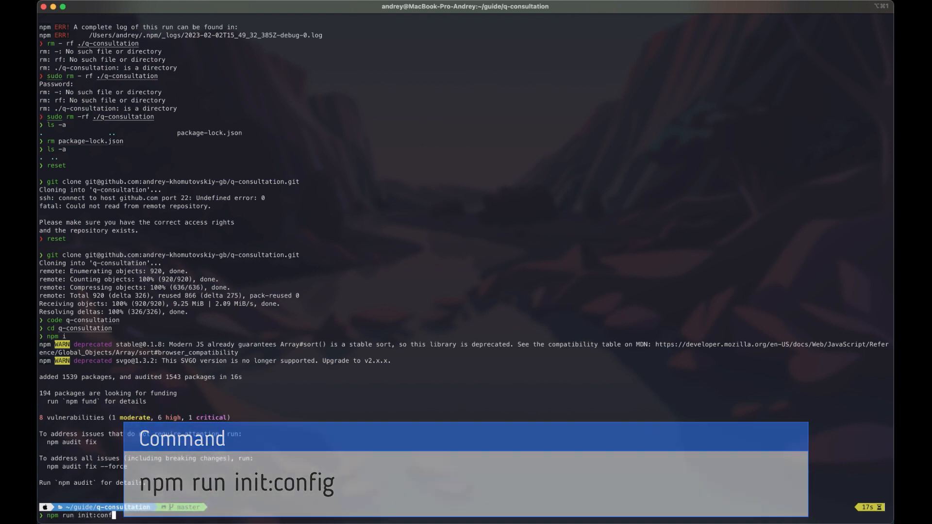
pyautogui.press('Return')
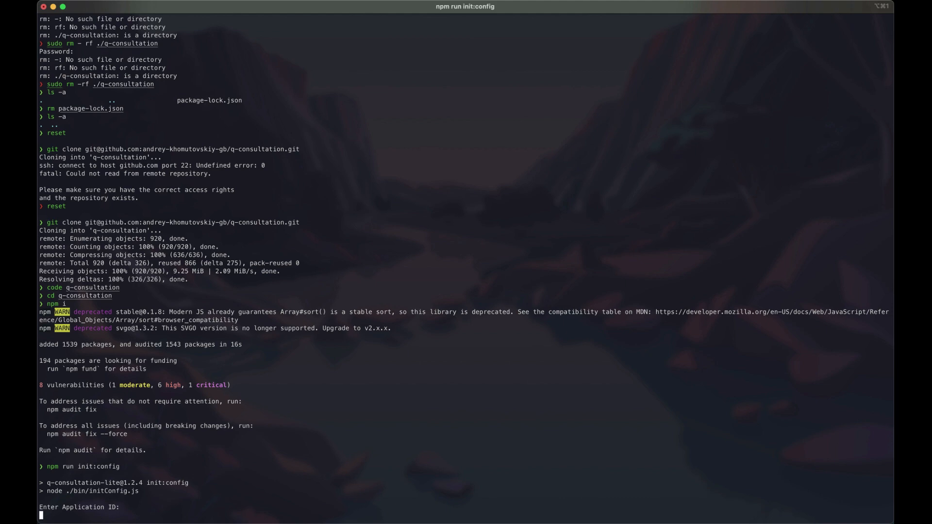
pyautogui.hotkey('ctrl', 'Left')
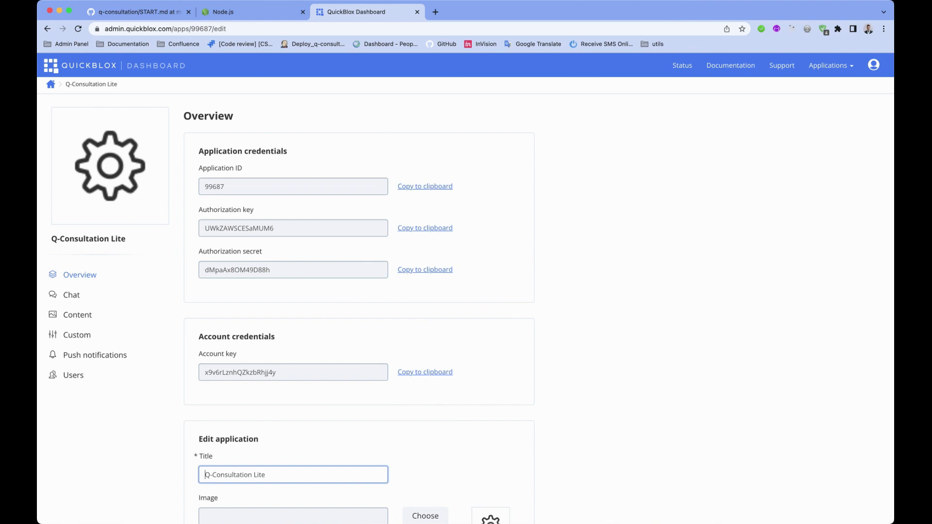
pyautogui.click(425, 186)
pyautogui.hotkey('ctrl', 'Right')
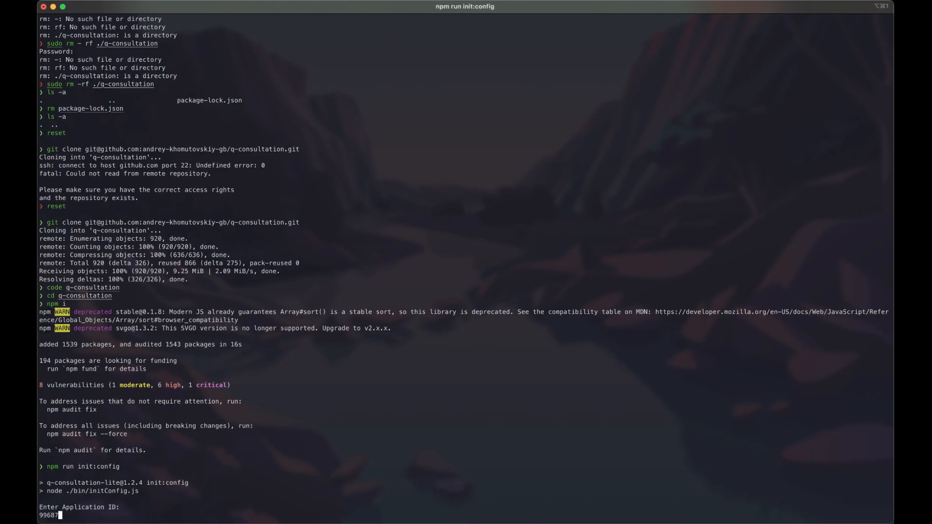
pyautogui.press('super+v')
pyautogui.press('Return')
# - Enter the Authorization key and Authorization secret copied from the dashboard
pyautogui.hotkey('ctrl', 'Left')
pyautogui.click(425, 228)
pyautogui.hotkey('ctrl', 'Right')
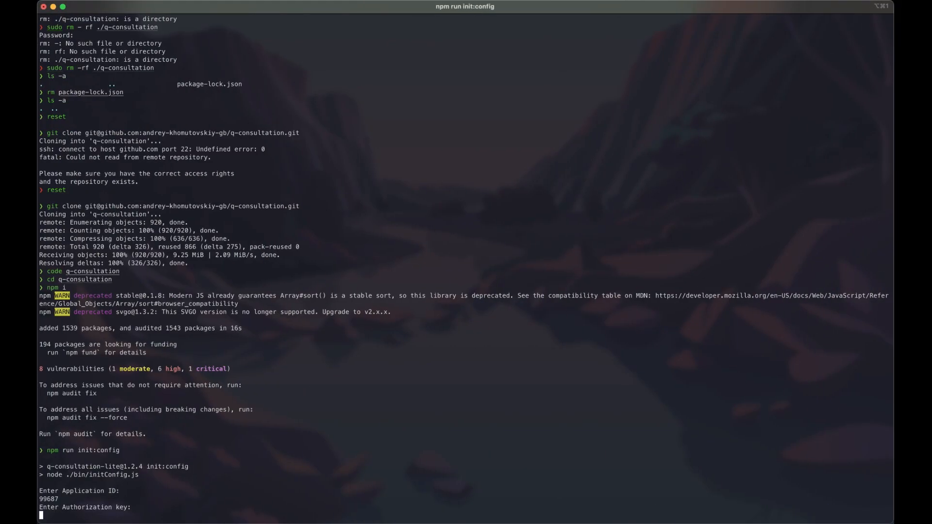
pyautogui.press('super+v')
pyautogui.press('Return')
pyautogui.hotkey('ctrl', 'Left')
pyautogui.click(425, 270)
pyautogui.hotkey('ctrl', 'Right')
pyautogui.press('super+v')
pyautogui.press('Return')
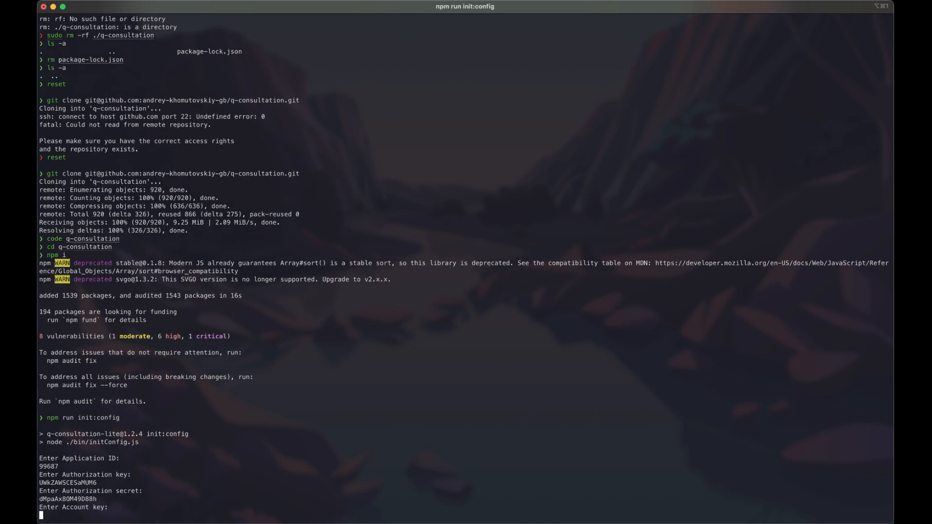
# - Enter the Account key copied from the dashboard
pyautogui.hotkey('ctrl', 'Left')
pyautogui.click(426, 372)
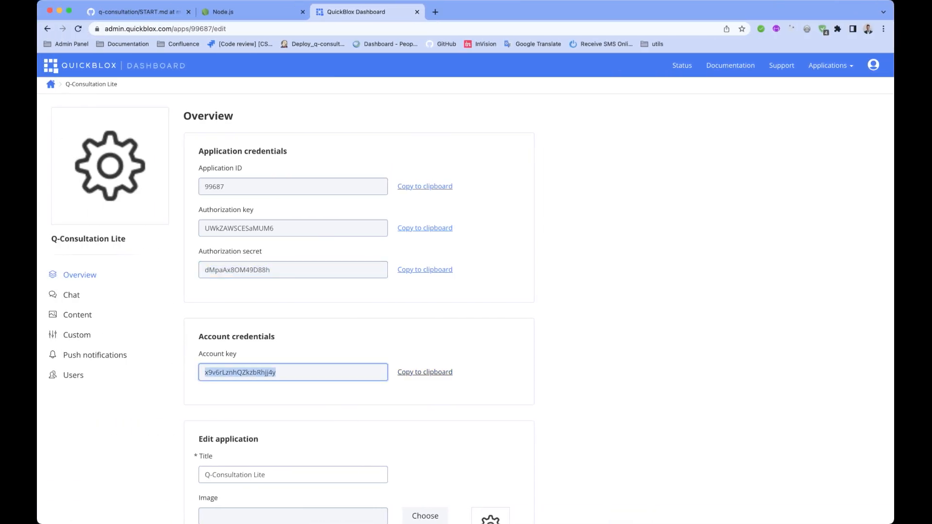
pyautogui.hotkey('ctrl', 'Right')
pyautogui.press('super+v')
pyautogui.press('Return')
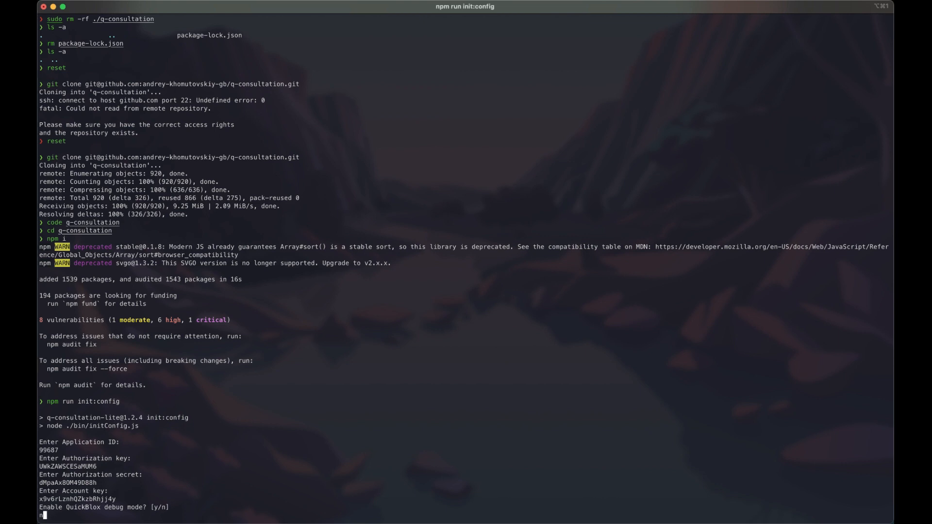
# - Turn off QuickBlox debug mode and the Redux logger, skipping the custom API and Chat endpoints
pyautogui.write('n')
pyautogui.press('Return')
pyautogui.press('Return')
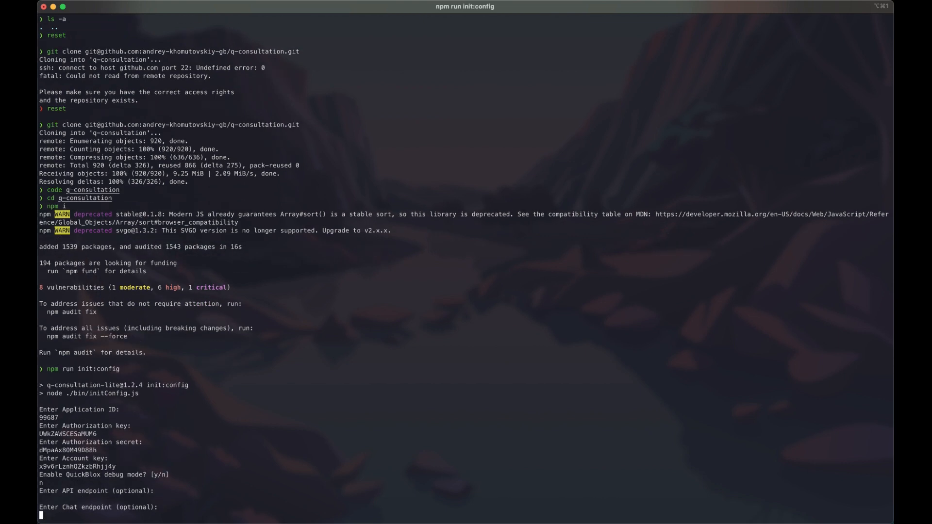
pyautogui.press('Return')
pyautogui.press('Return')
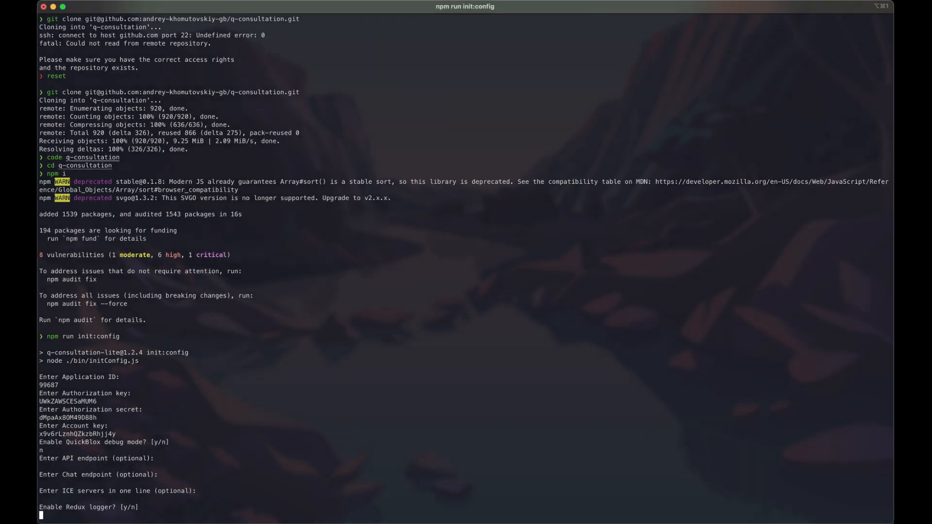
pyautogui.press('Return')
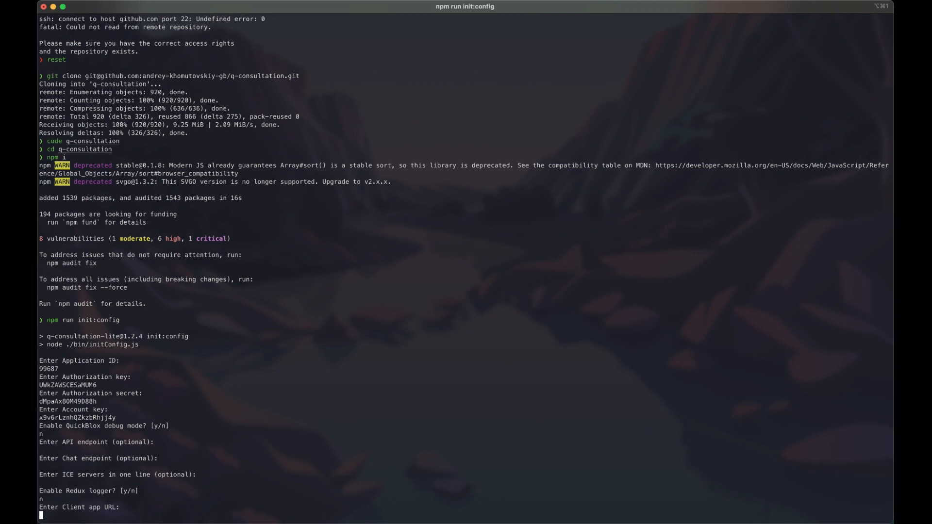
pyautogui.write('https://localhost:3001')
pyautogui.press('Return')
pyautogui.write('en')
pyautogui.press('Return')
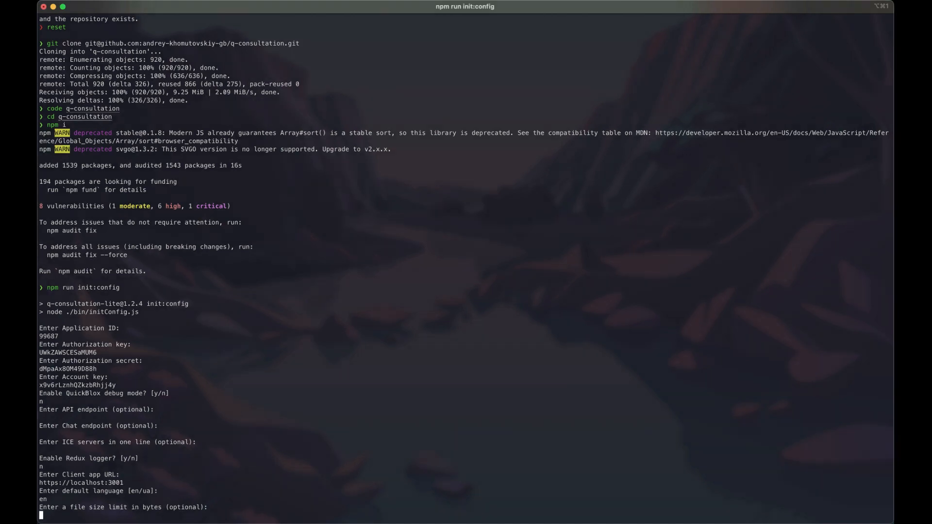
pyautogui.press('Return')
pyautogui.press('Return')
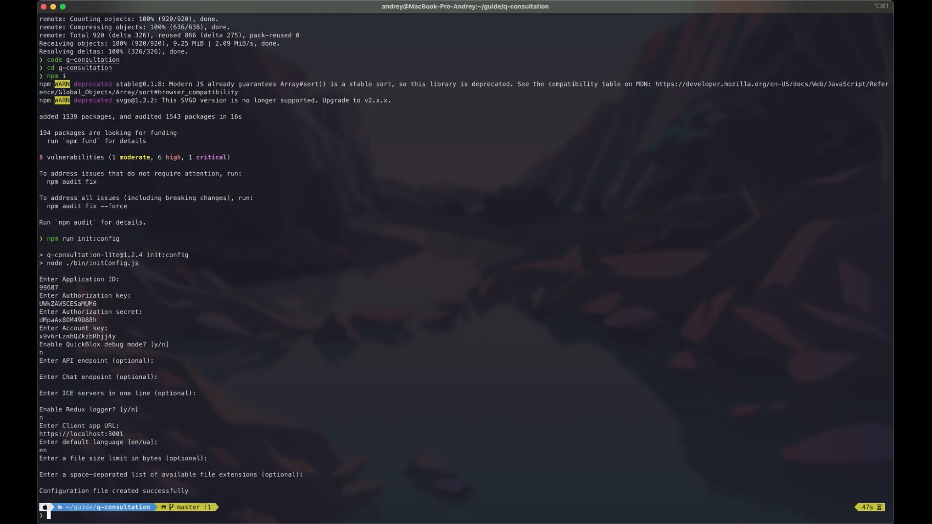
# - Check the generated config.json values in VS Code, then return to the terminal
pyautogui.hotkey('ctrl', 'Right')
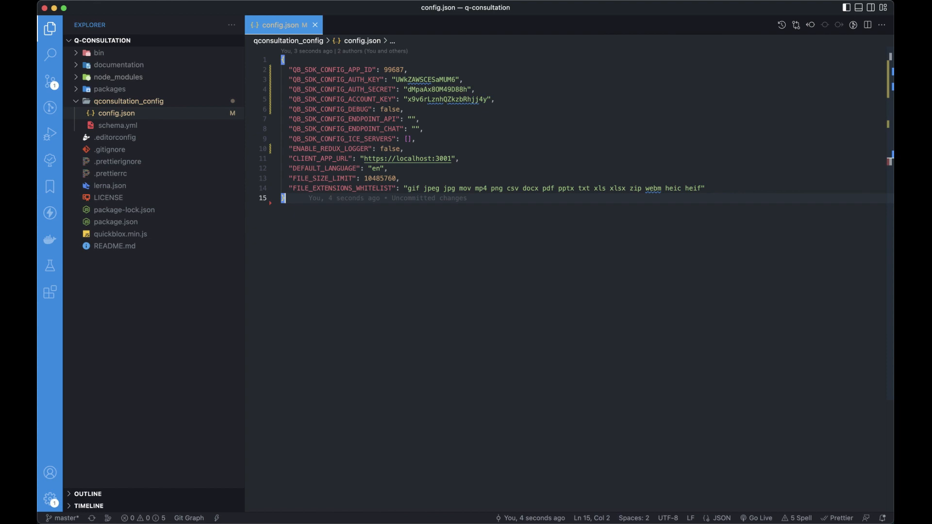
pyautogui.hotkey('ctrl', 'Left')
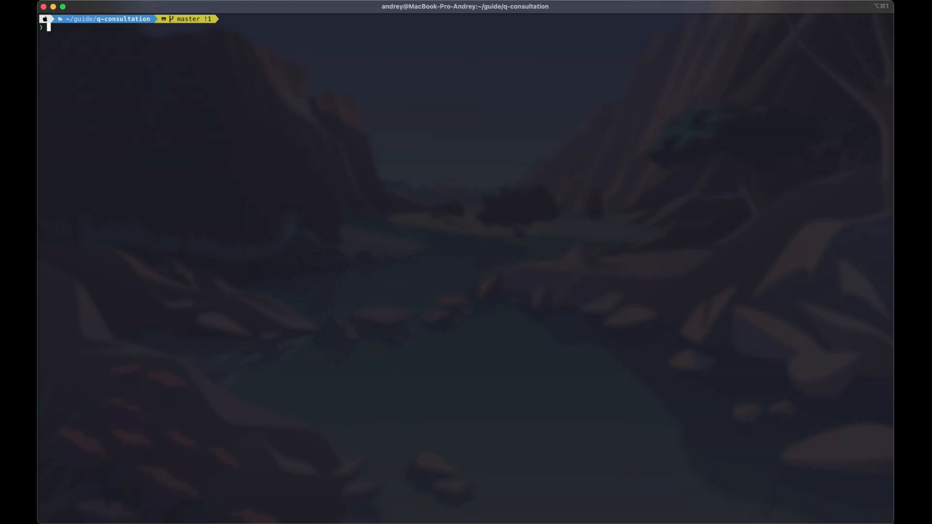
# - Run npm run init:schema and enter the QuickBlox account owner's e-mail and password at its prompts
pyautogui.write('npm run ini')
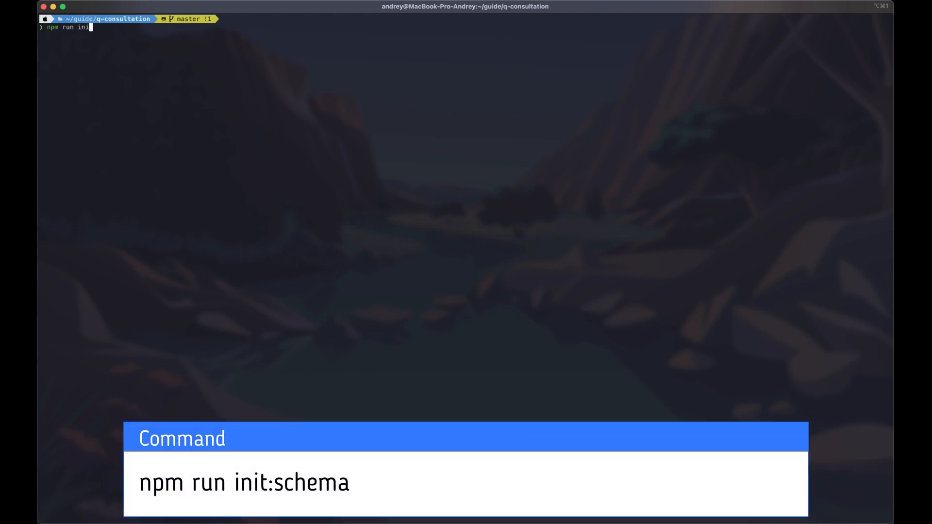
pyautogui.write('t:schema')
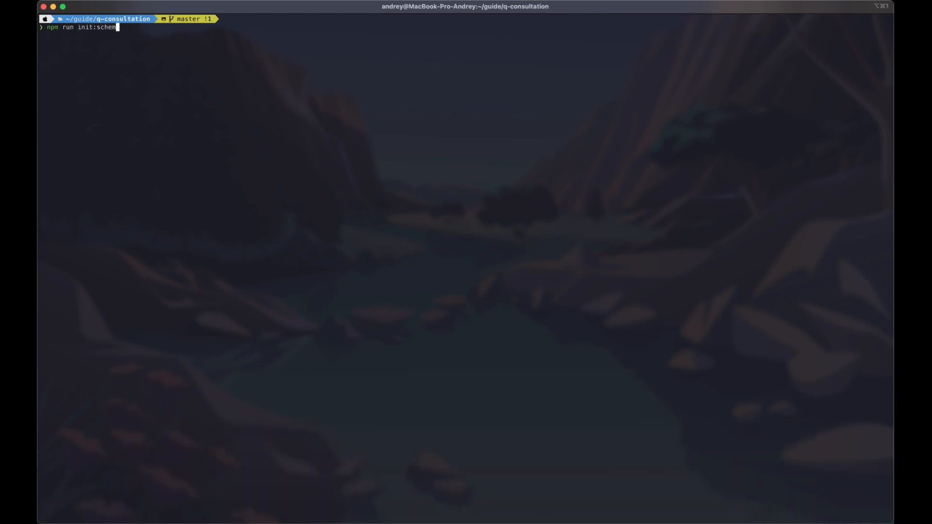
pyautogui.press('Return')
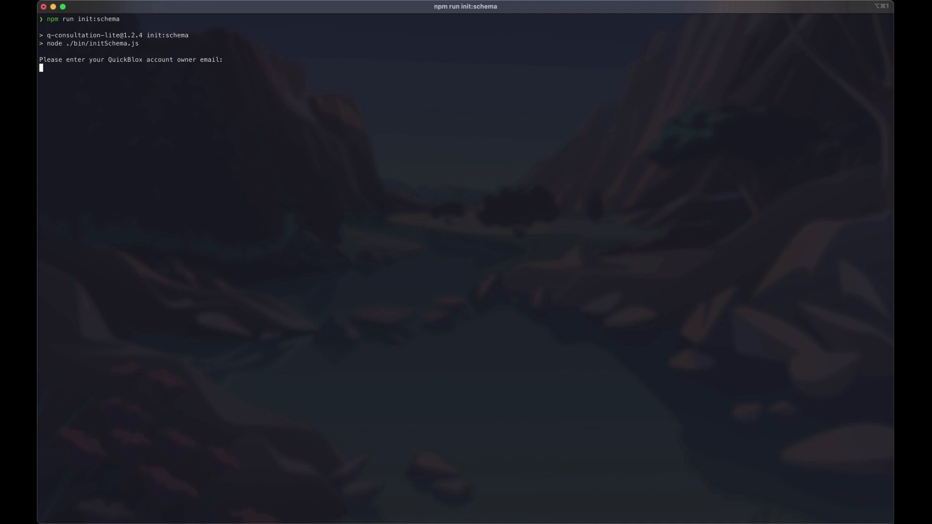
pyautogui.press('Return')
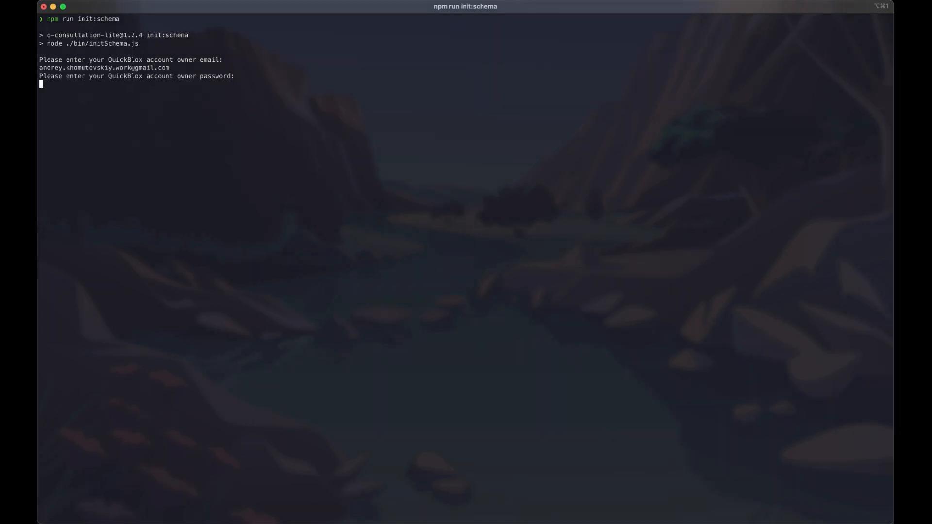
pyautogui.write('************')
pyautogui.press('Return')
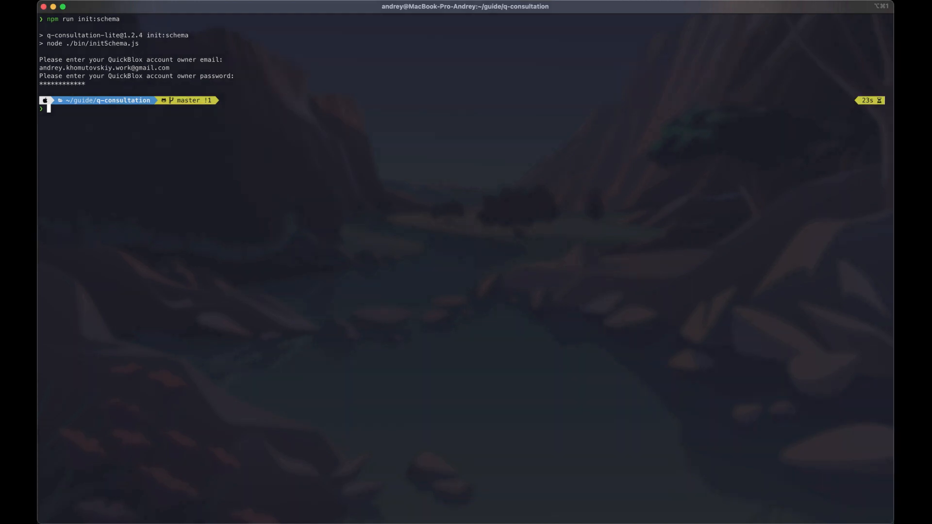
pyautogui.hotkey('ctrl', 'Left')
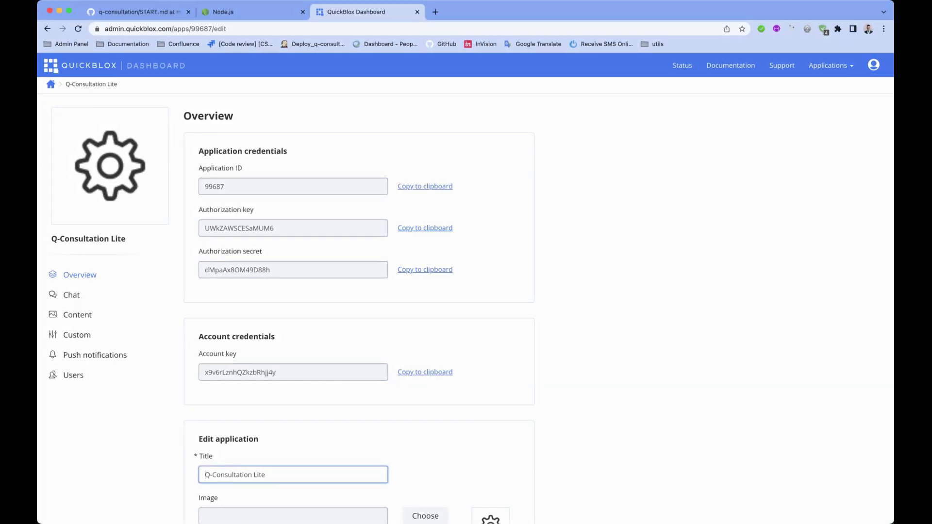
# - Remove the existing Appointment custom-object class and all its contents
pyautogui.click(76, 335)
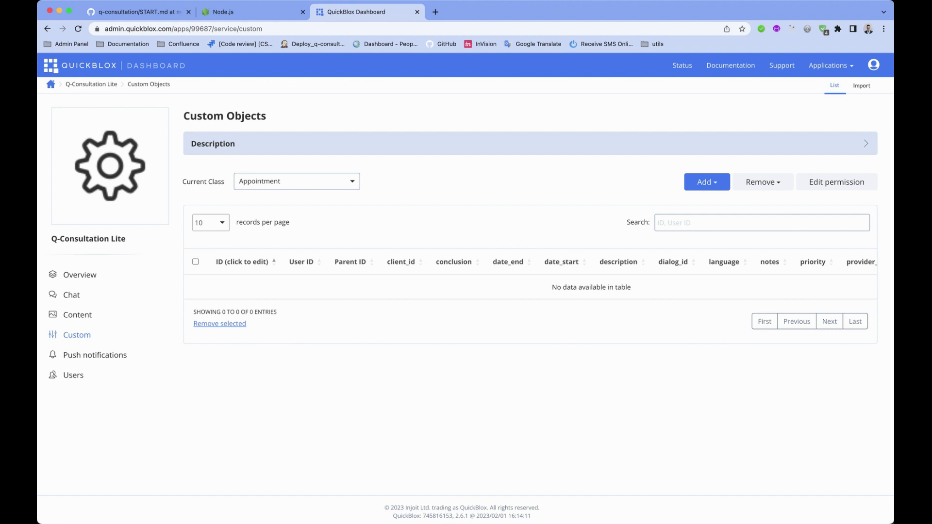
pyautogui.click(763, 182)
pyautogui.click(749, 203)
pyautogui.write('delete the class with all contents')
pyautogui.press('Return')
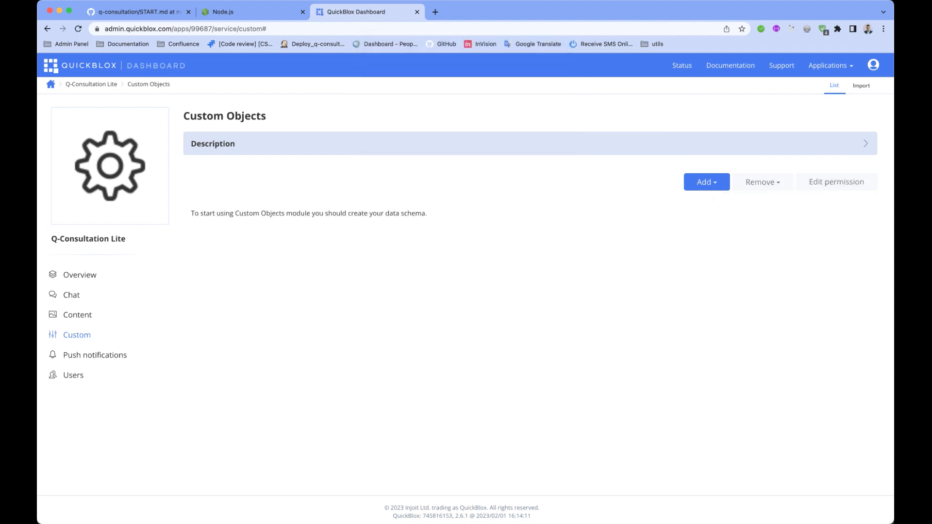
# - Import schema.yml as the custom-objects schema and keep Appointment as the current class
pyautogui.click(862, 85)
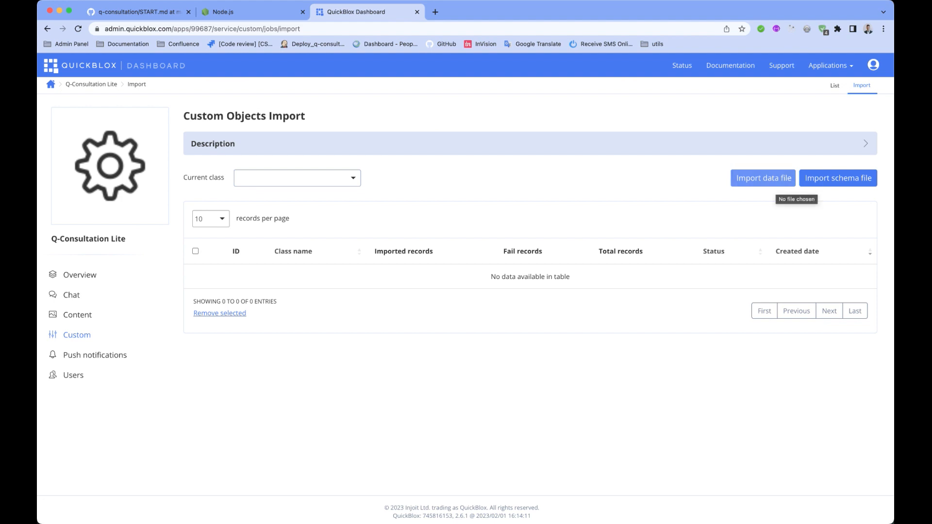
pyautogui.click(838, 179)
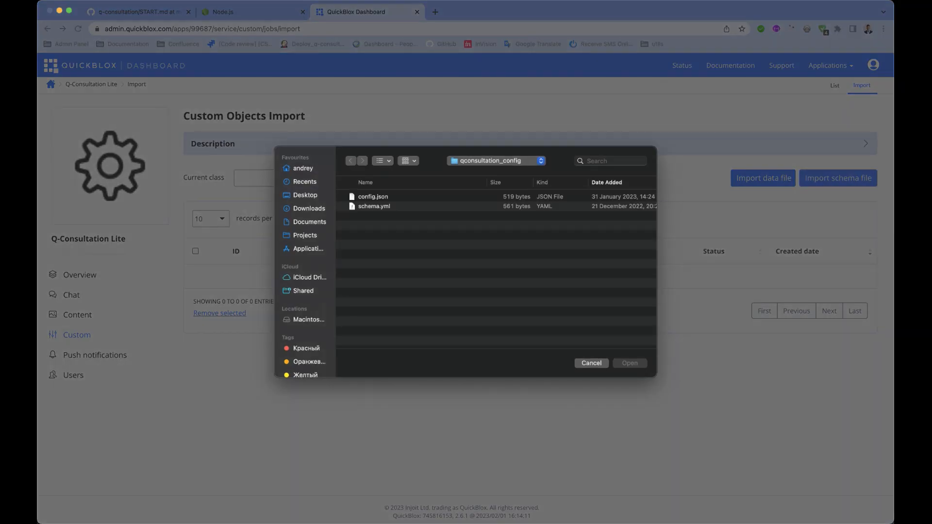
pyautogui.click(373, 206)
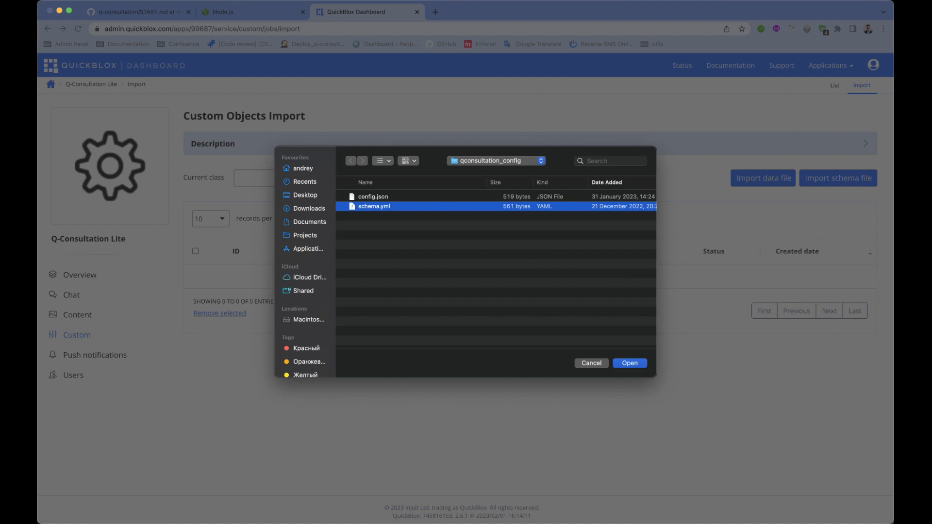
pyautogui.click(630, 363)
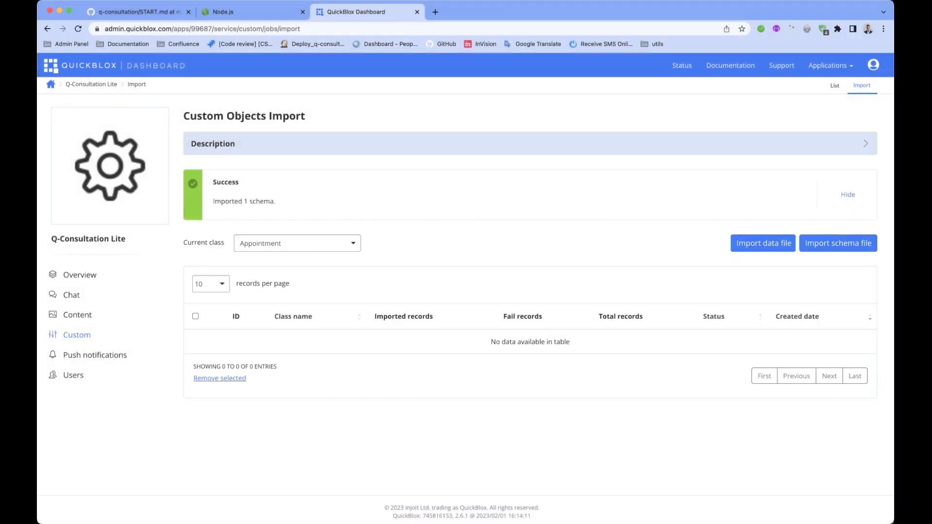
pyautogui.click(297, 243)
pyautogui.click(297, 243)
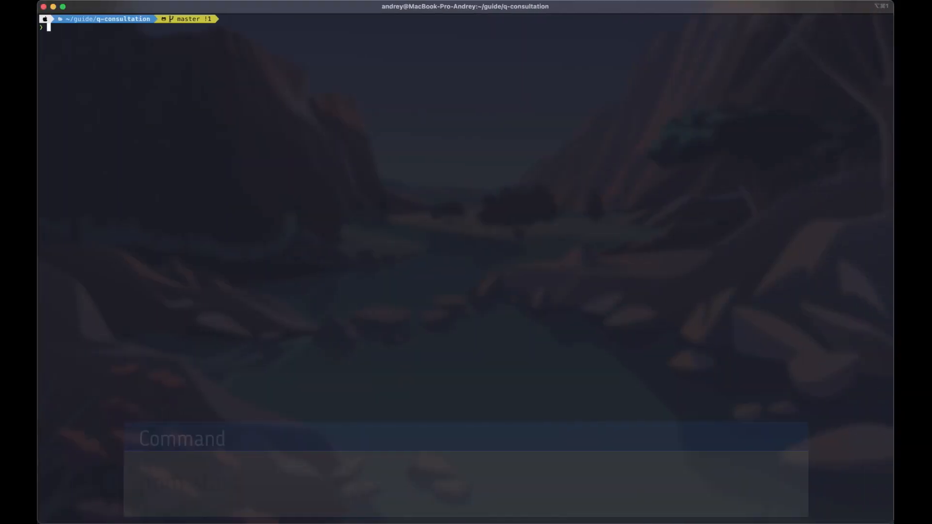
# - Start the app with npm start and bypass the certificate warnings on localhost:3001 and localhost:3000
pyautogui.write('npm start')
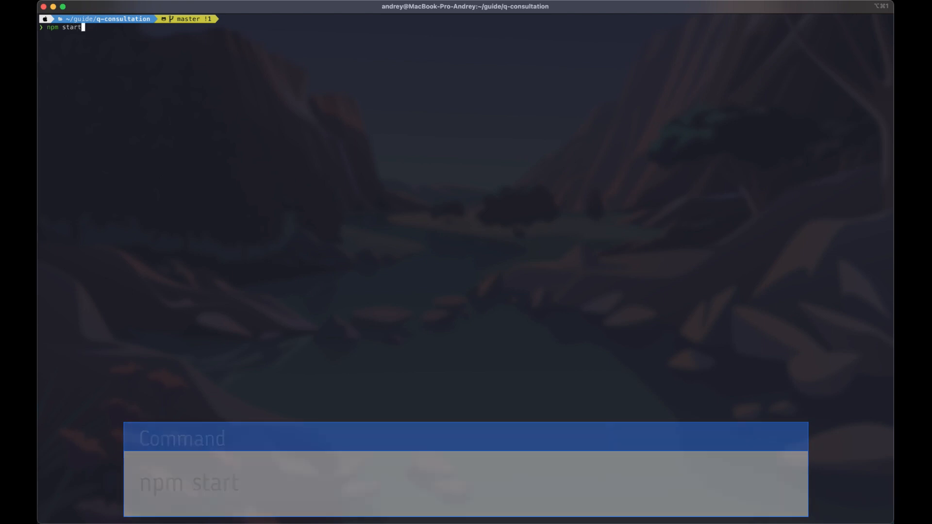
pyautogui.press('Return')
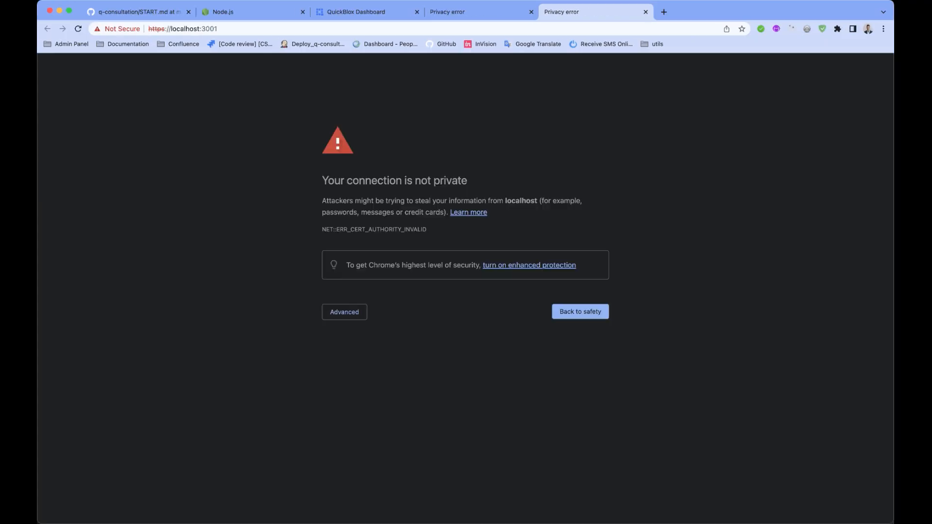
pyautogui.click(345, 312)
pyautogui.click(365, 385)
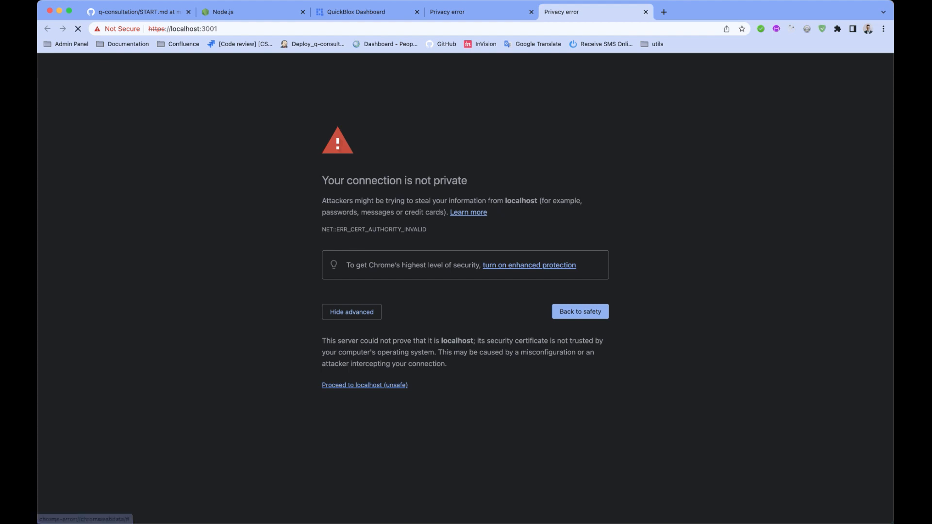
pyautogui.click(478, 13)
pyautogui.click(345, 312)
pyautogui.click(365, 385)
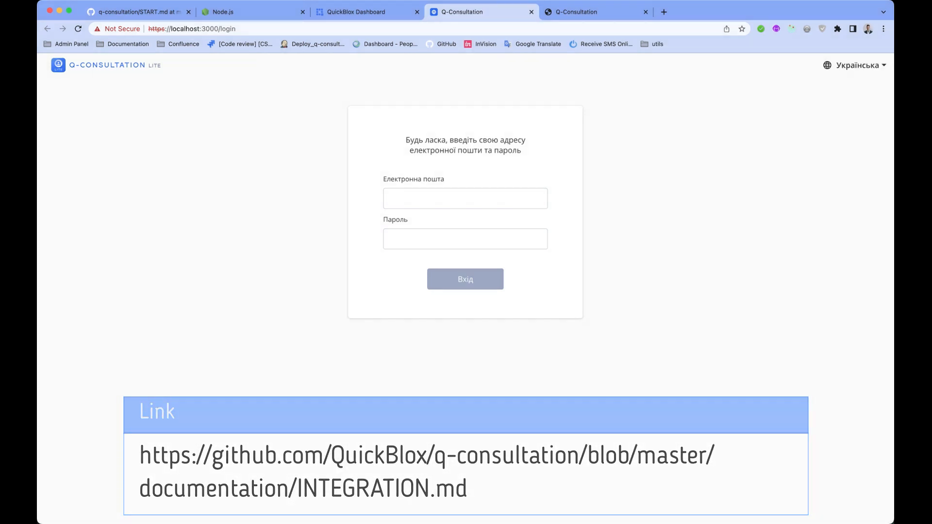
# - Check the Sign up and Sign in pages of the app on localhost:3001
pyautogui.click(611, 12)
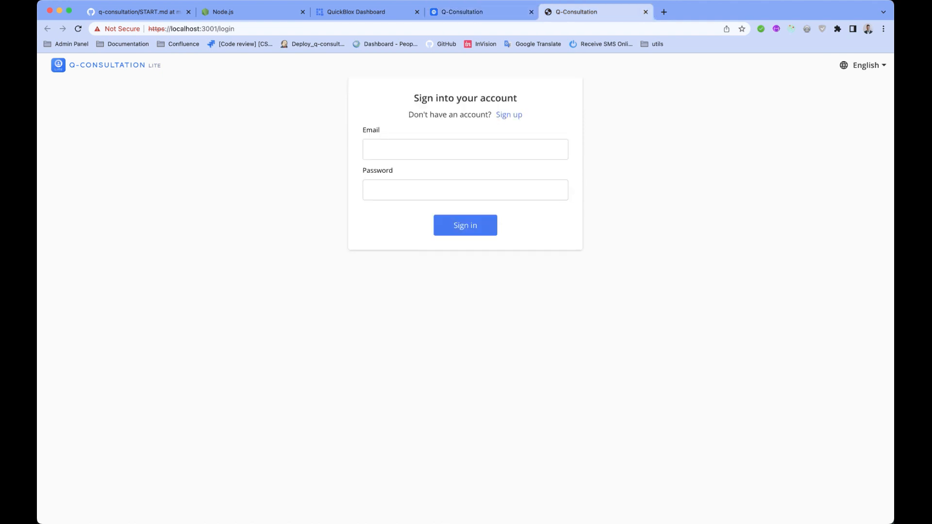
pyautogui.click(509, 114)
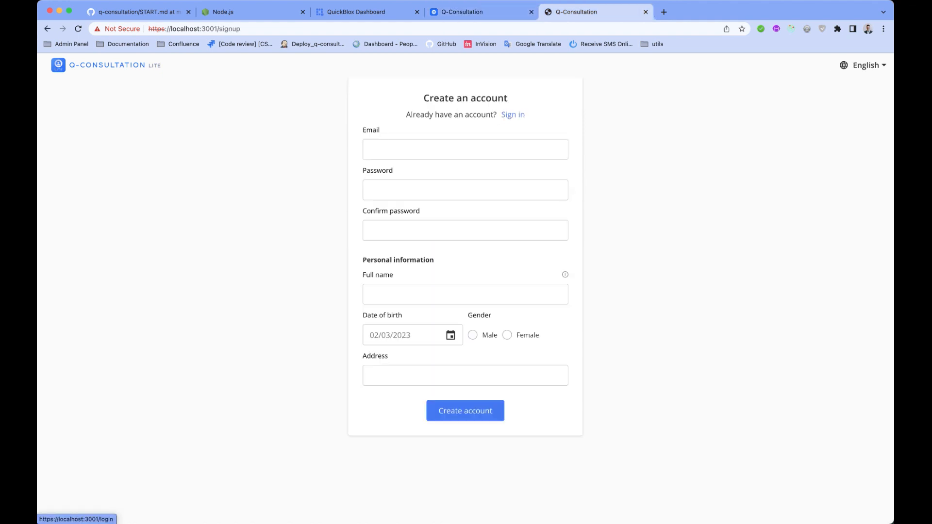
pyautogui.click(513, 114)
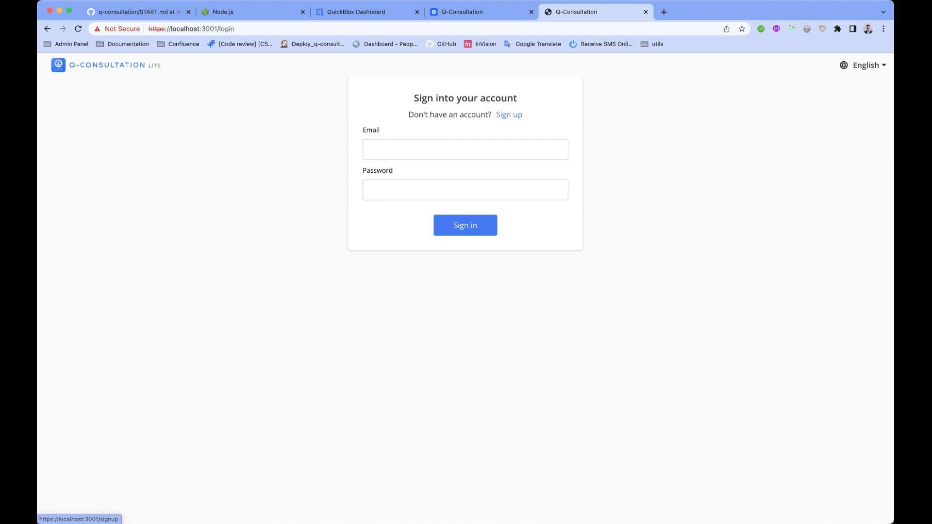
# - Stop the dev server with Ctrl+C and run npm run build for both projects
pyautogui.press('super+Tab')
pyautogui.hotkey('ctrl', 'c')
pyautogui.write('npm run build')
pyautogui.press('Return')
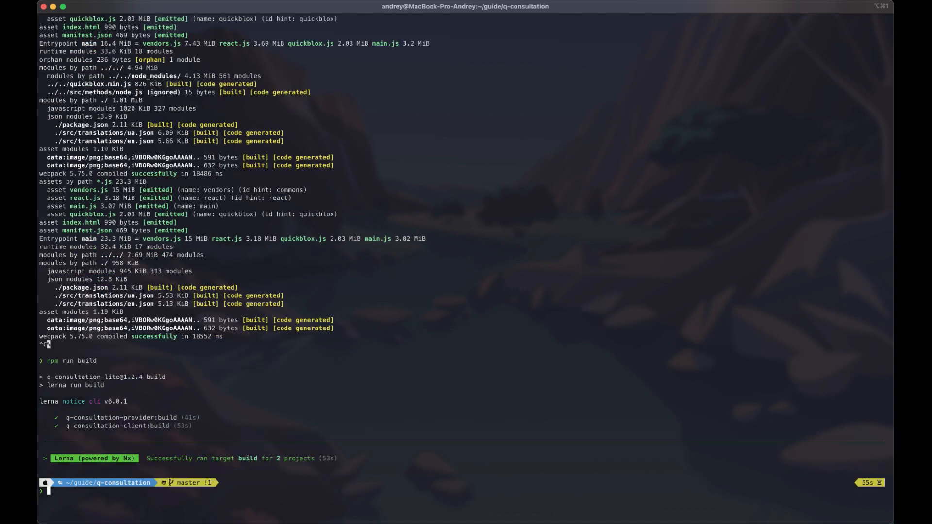
# - Expand the packages/client/build and packages/provider/build folders to inspect the generated files
pyautogui.hotkey('ctrl', 'Right')
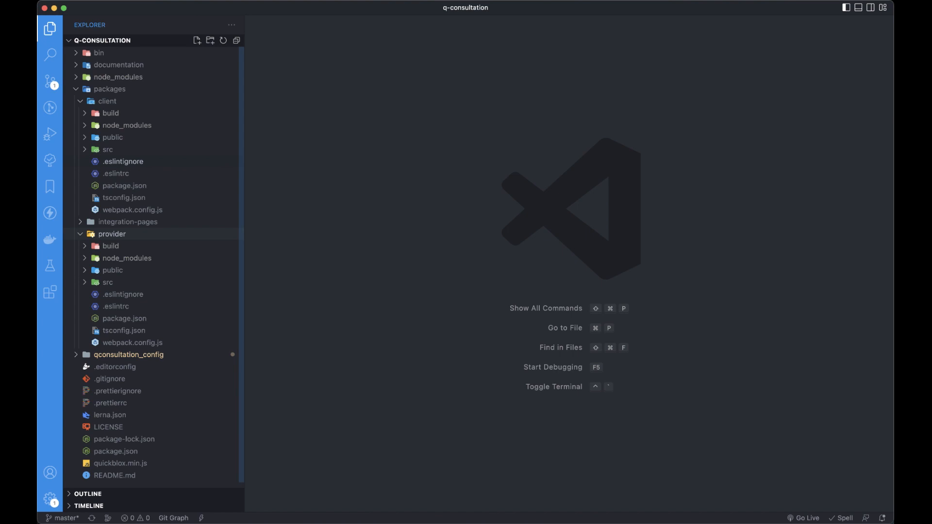
pyautogui.click(111, 113)
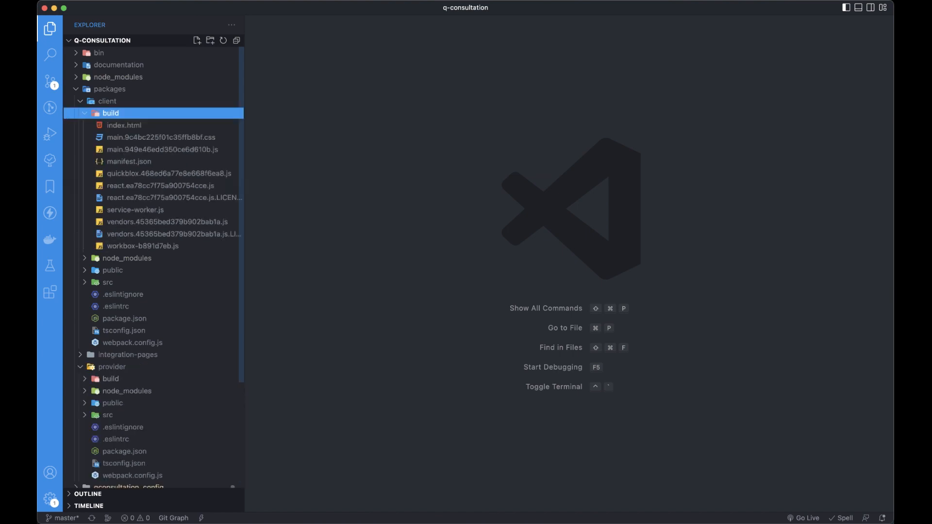
pyautogui.scroll(-3, 153, 267)
pyautogui.click(110, 297)
pyautogui.scroll(3, 153, 267)
pyautogui.scroll(-2, 153, 267)
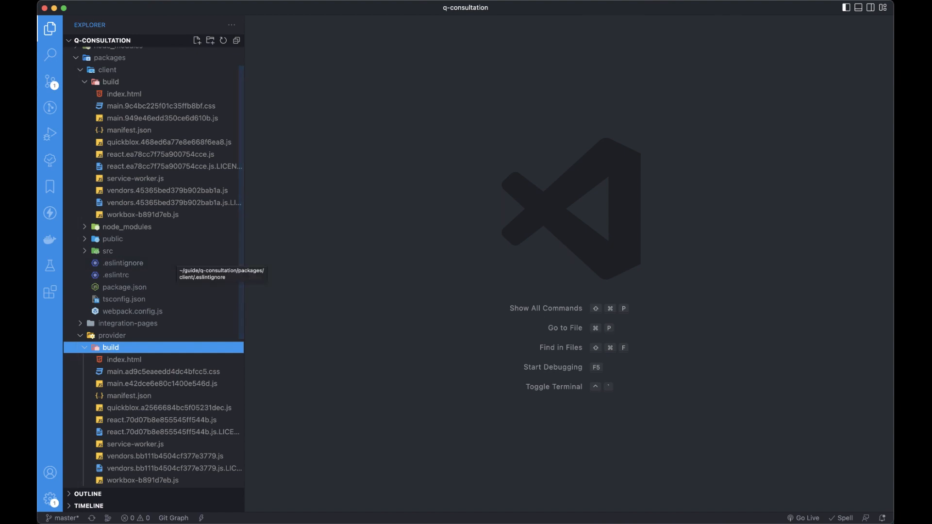
pyautogui.scroll(-1, 465, 291)
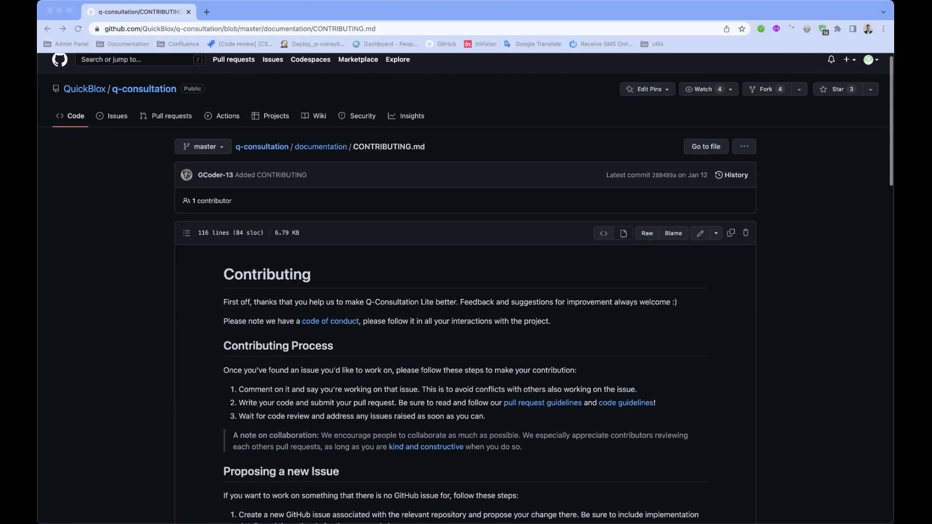
# - Scroll through CONTRIBUTING.md past the guidelines to the Code of Conduct's Scope section
pyautogui.scroll(-4, 465, 291)
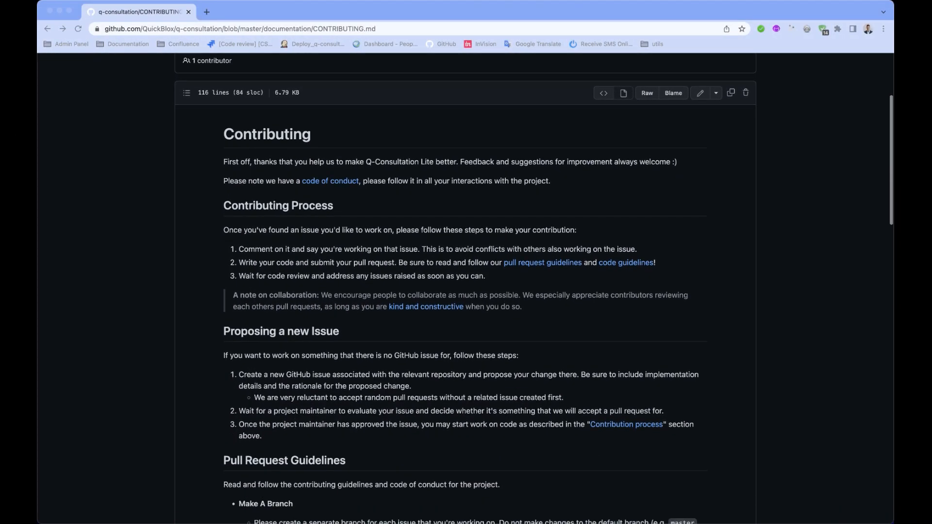
pyautogui.scroll(-3, 465, 291)
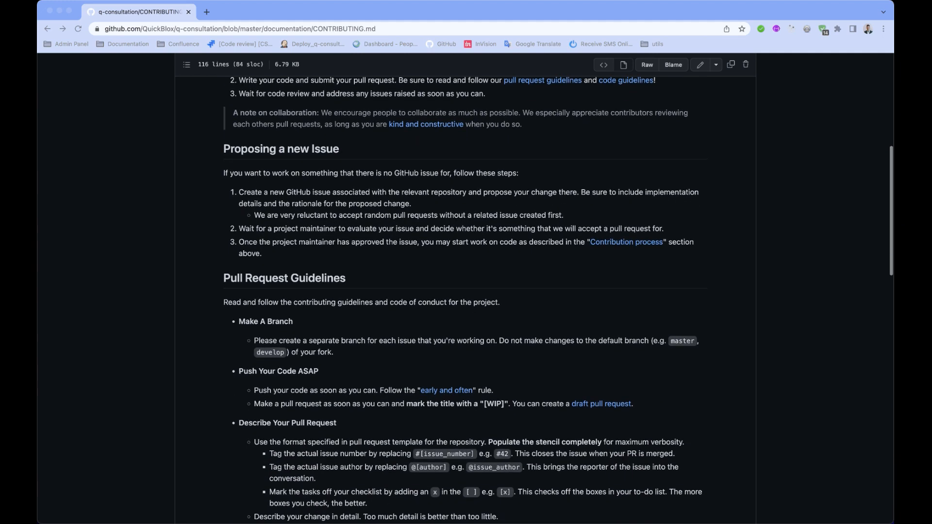
pyautogui.scroll(-4, 465, 292)
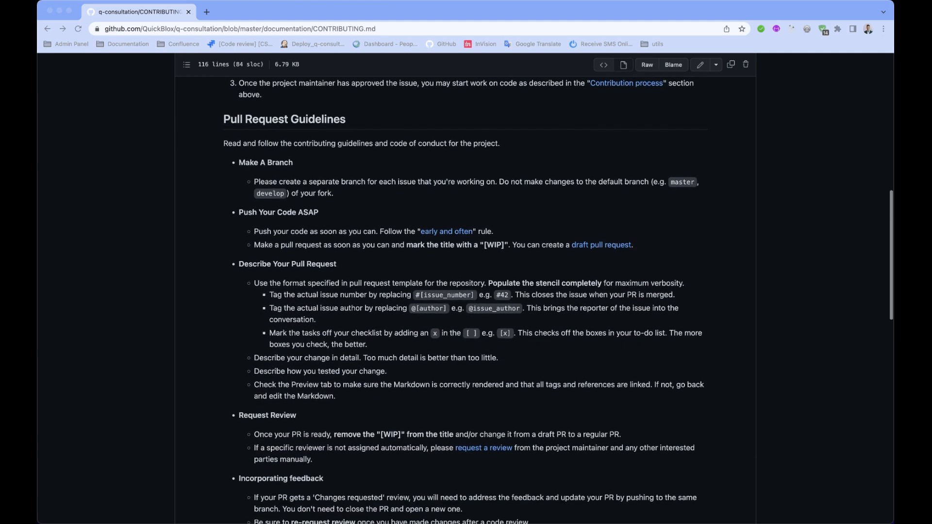
pyautogui.scroll(-3, 465, 292)
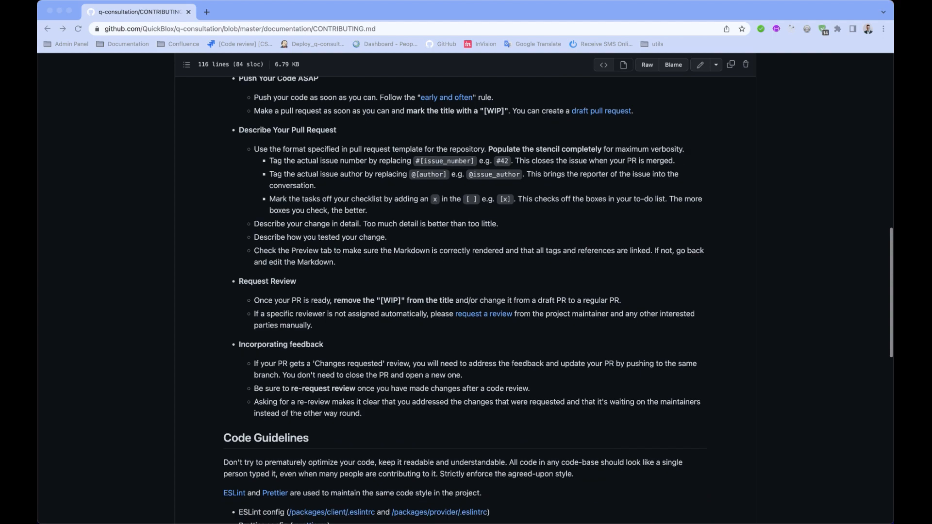
pyautogui.scroll(-3, 465, 291)
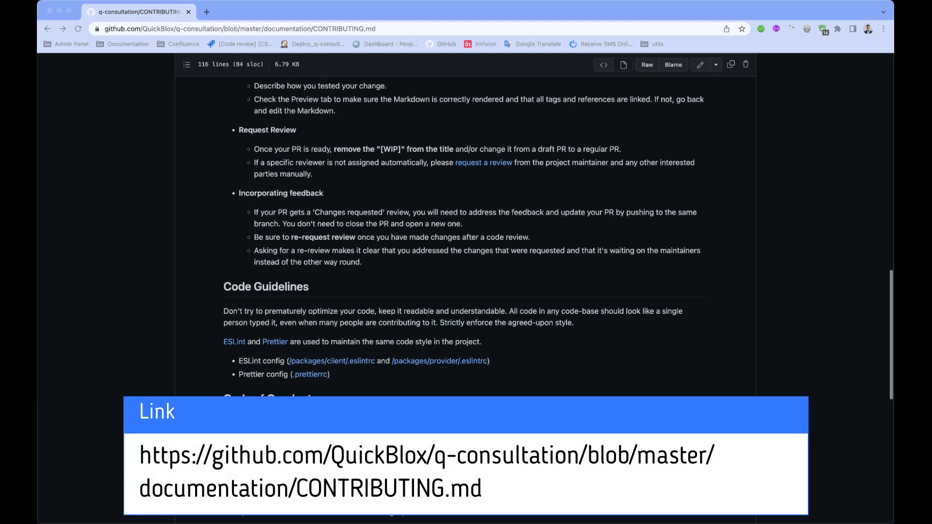
pyautogui.scroll(-5, 465, 291)
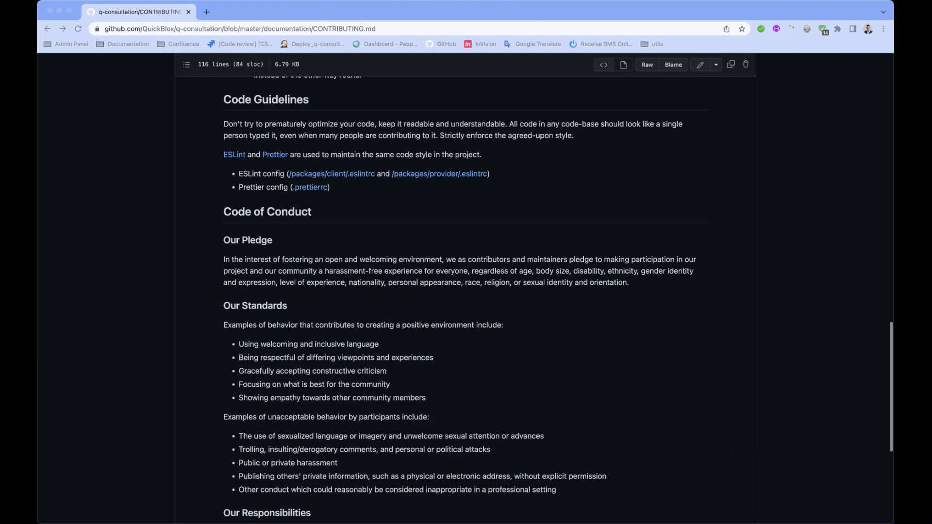
pyautogui.scroll(-4, 465, 292)
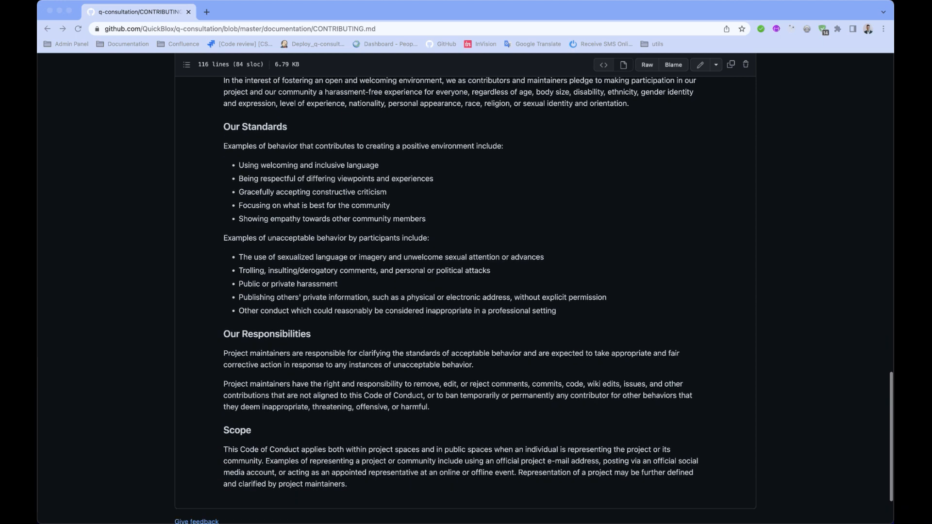